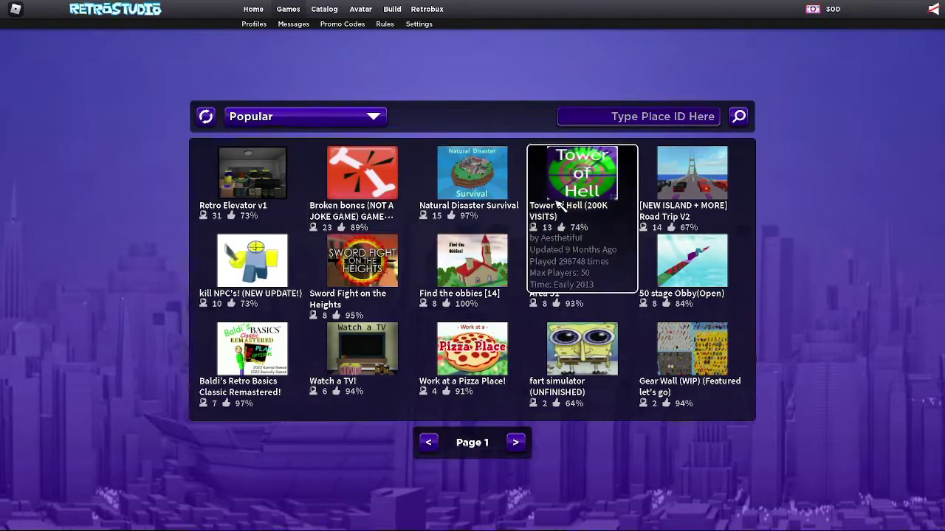
- Look through the popular games, the item catalog and the avatar wardrobe
left_click(288, 10)
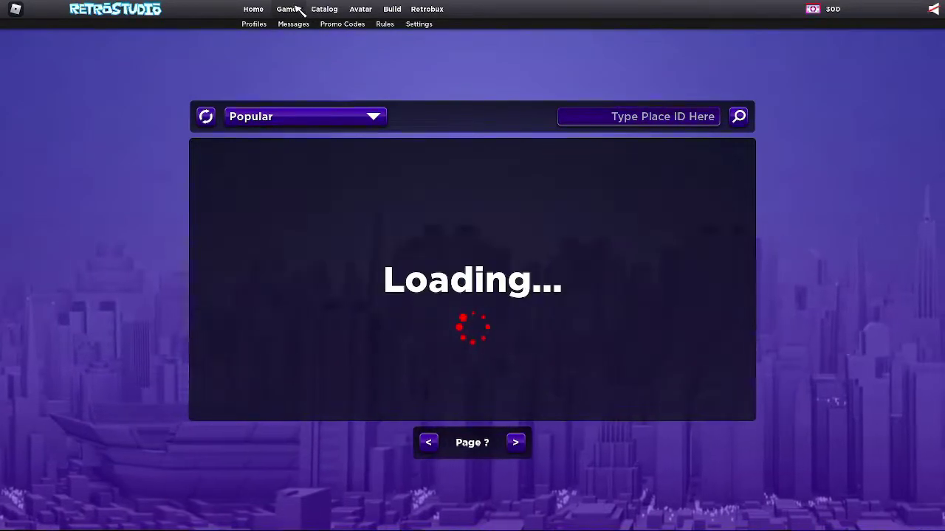
left_click(323, 10)
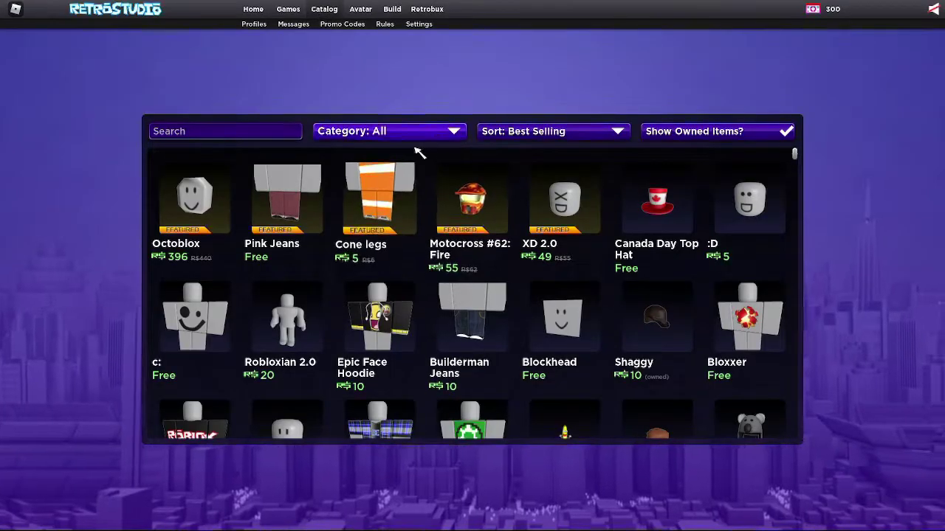
left_click(360, 11)
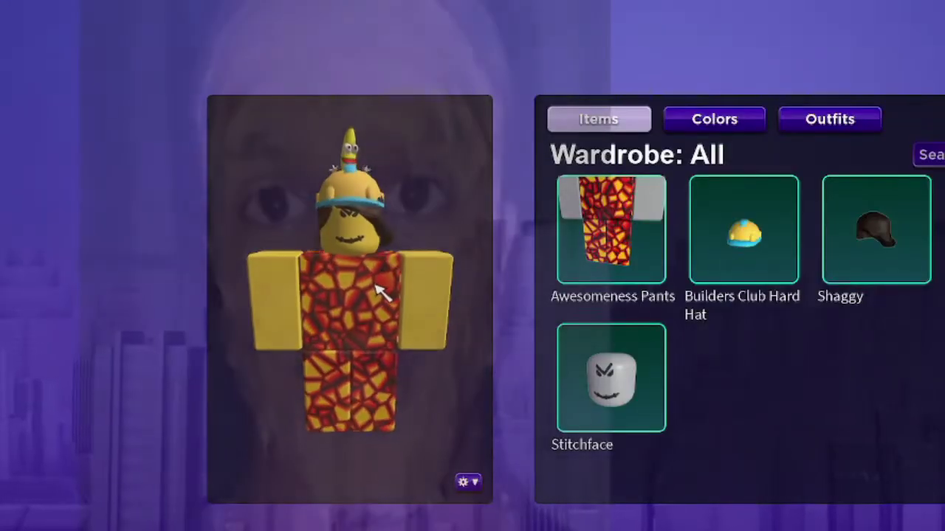
left_click_drag(286, 269, 375, 284)
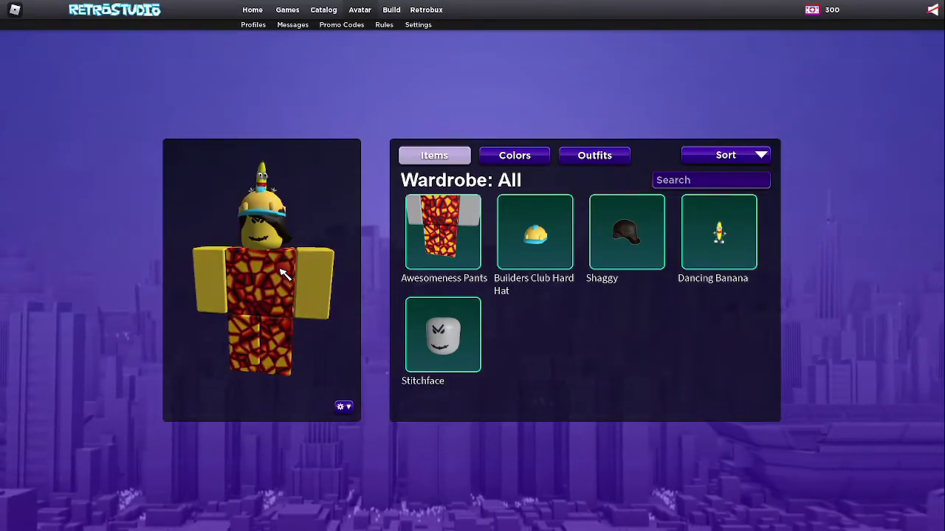
left_click(279, 12)
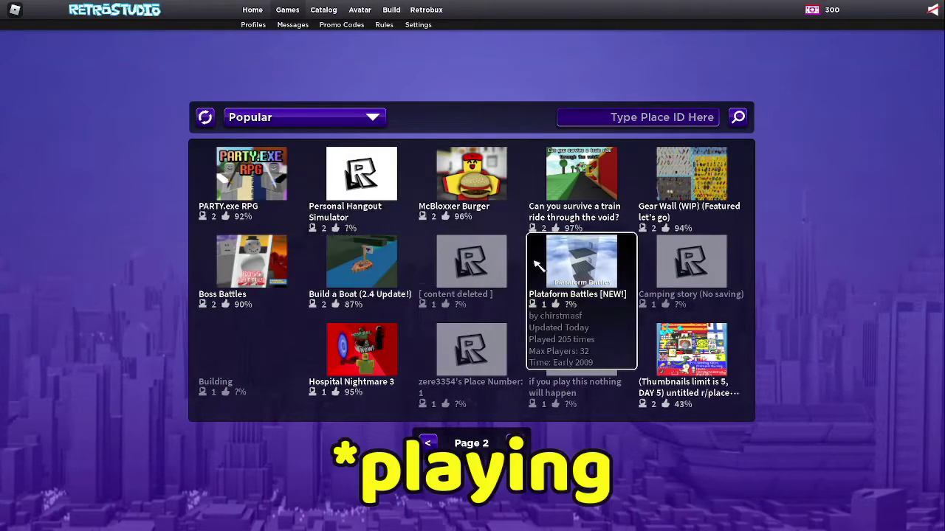
- Create a new place for building and open it in the editor
left_click(391, 10)
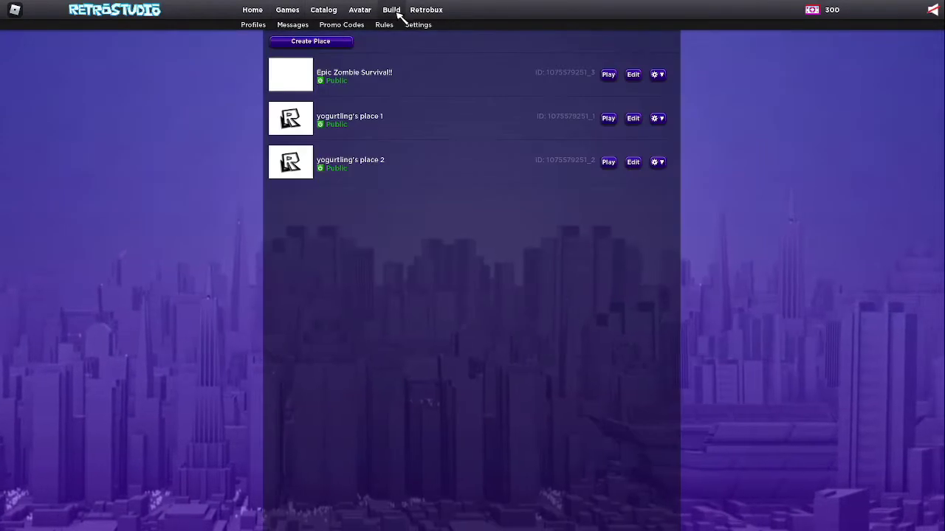
left_click(311, 42)
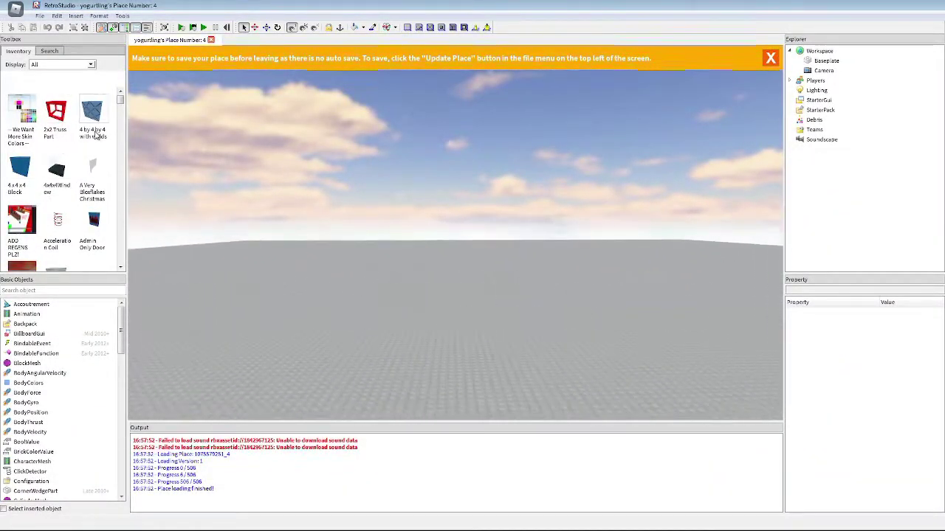
- Resize the baseplate from two of its sides into a much smaller slab
left_click(595, 276)
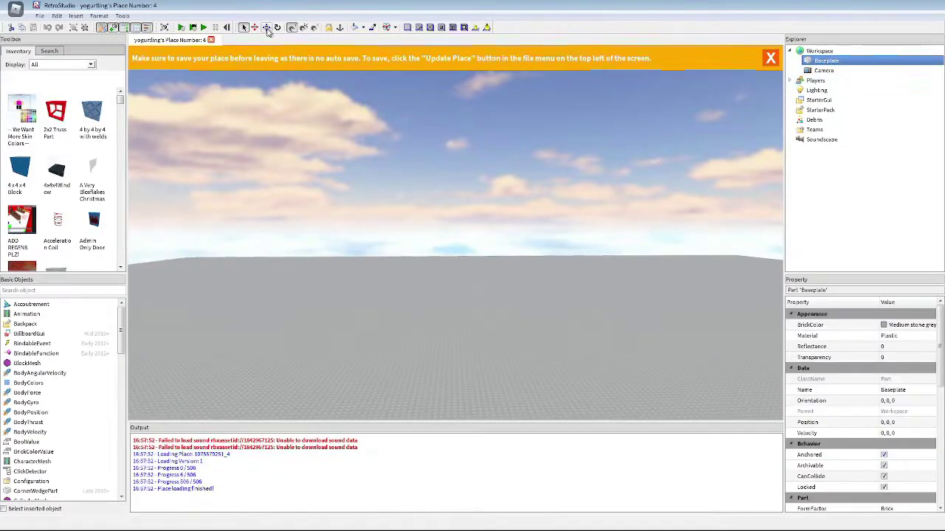
left_click_drag(470, 256, 528, 393)
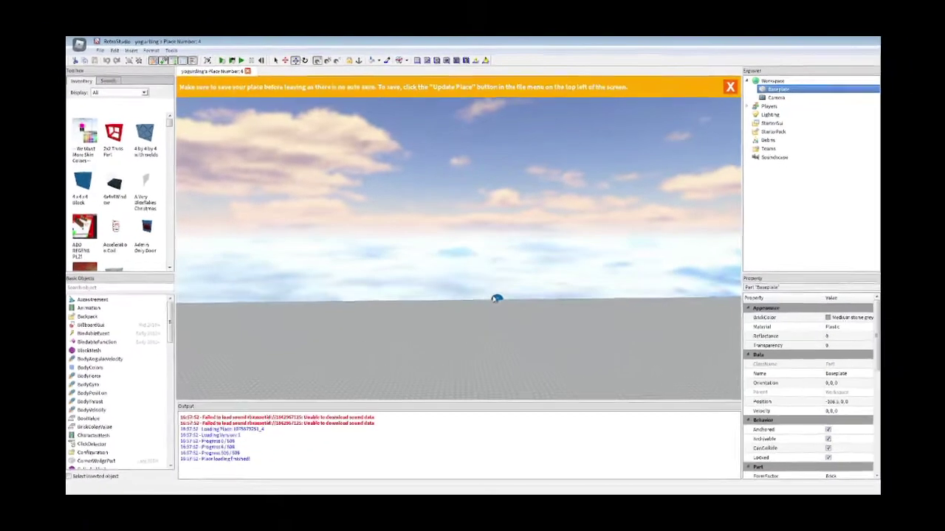
right_click_drag(515, 360, 435, 247)
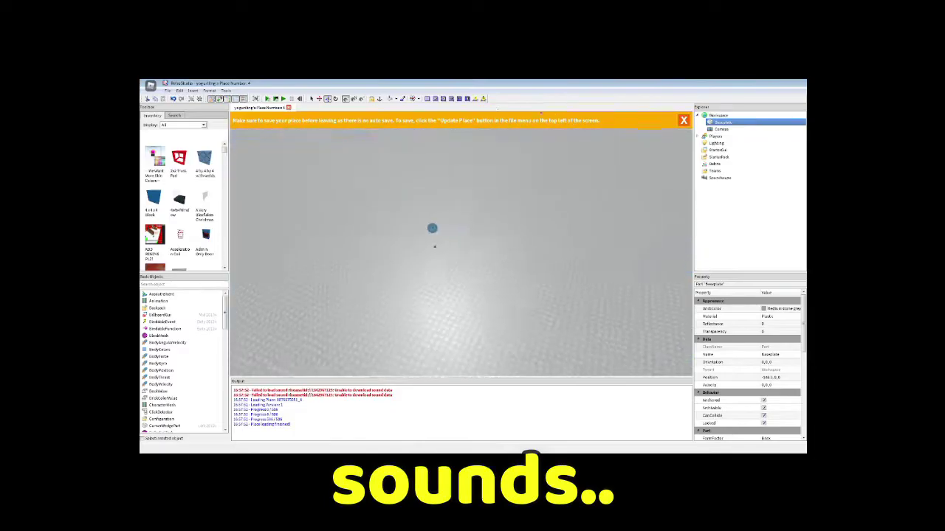
left_click_drag(239, 228, 719, 332)
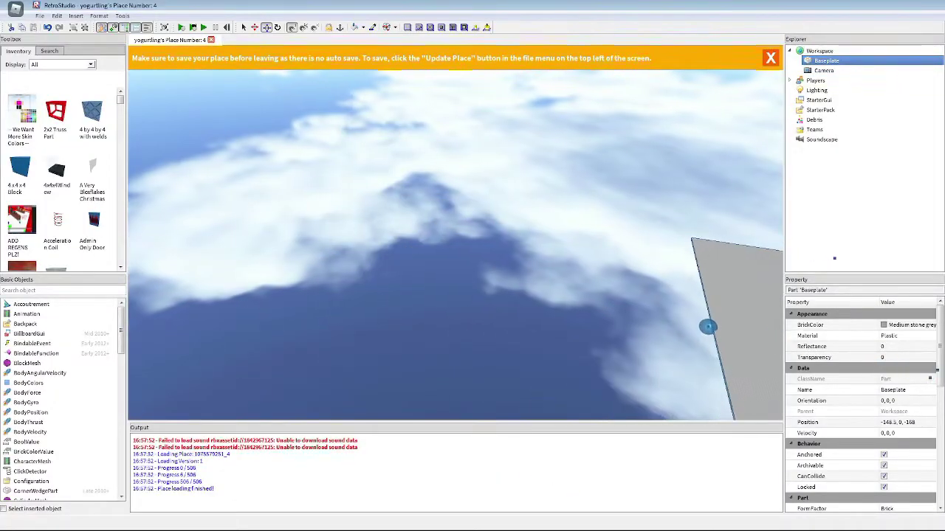
right_click_drag(693, 328, 642, 314)
key("a")
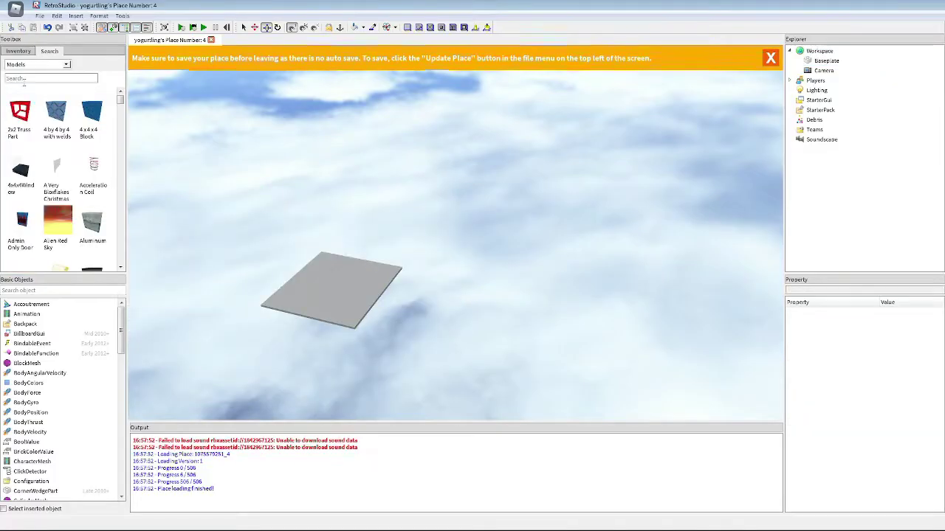
- Search the models for "spawn", insert the Neutral Spawn Location and place it on the baseplate
left_click(30, 78)
type("spawn")
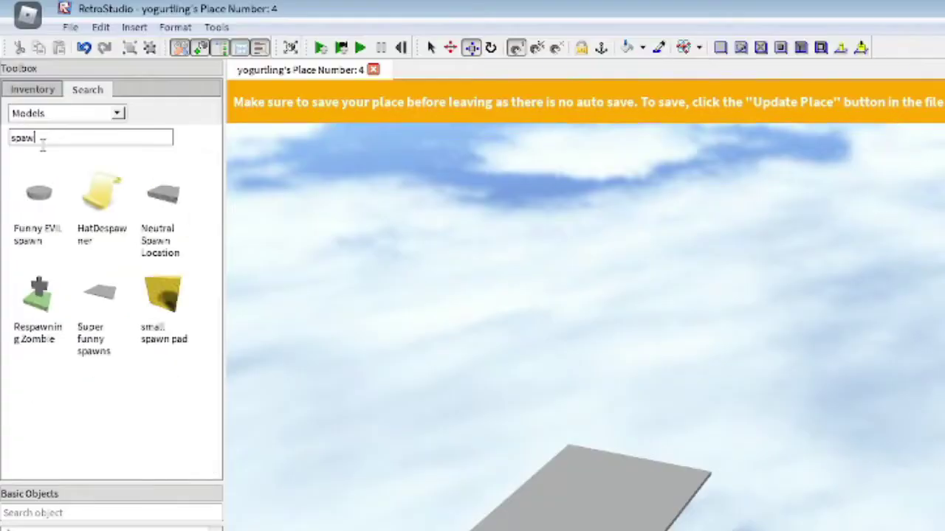
left_click(162, 193)
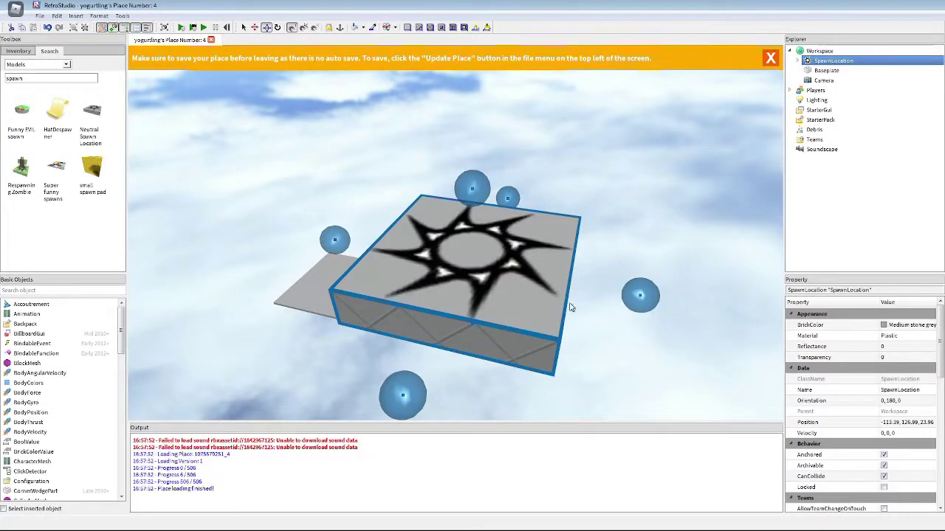
left_click_drag(516, 297, 408, 301)
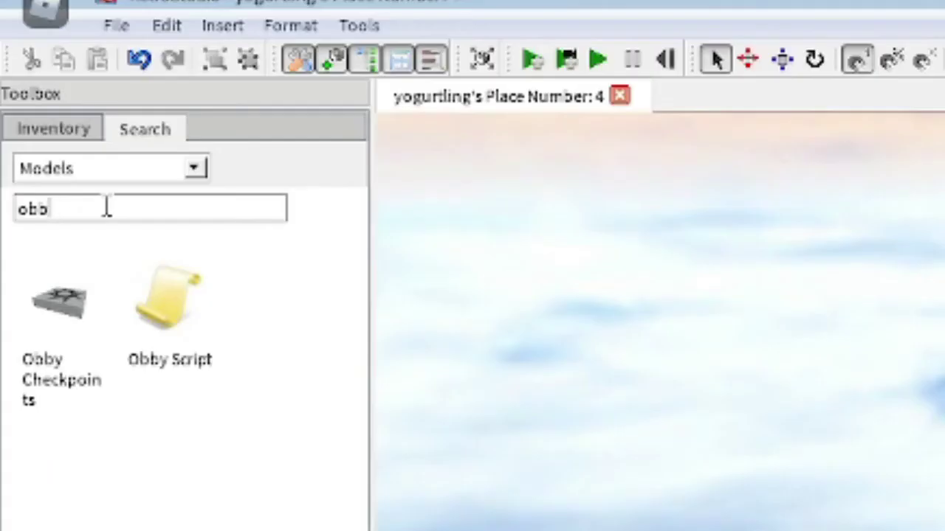
- Search the models for "obby", insert Obby Checkpoints and place the checkpoint pad near the baseplate's corner
key("BackSpace")
key("BackSpace")
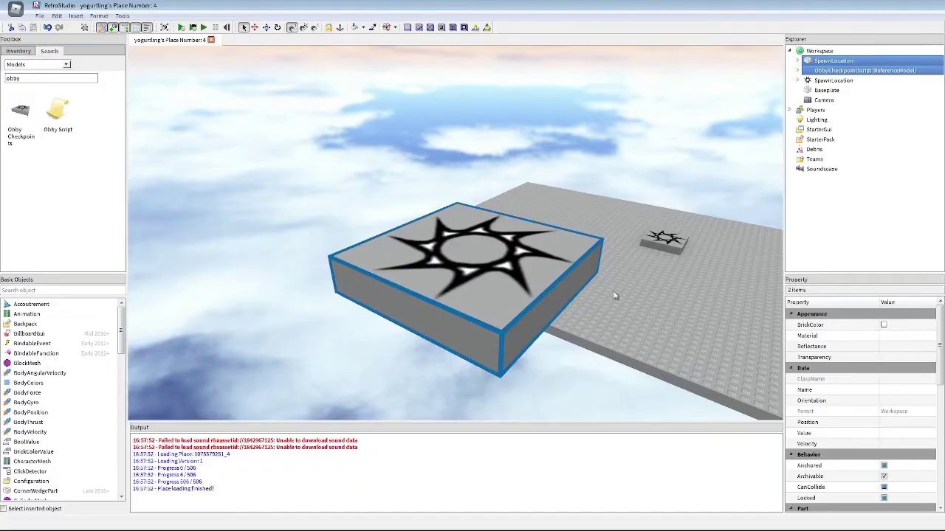
left_click_drag(617, 296, 565, 279)
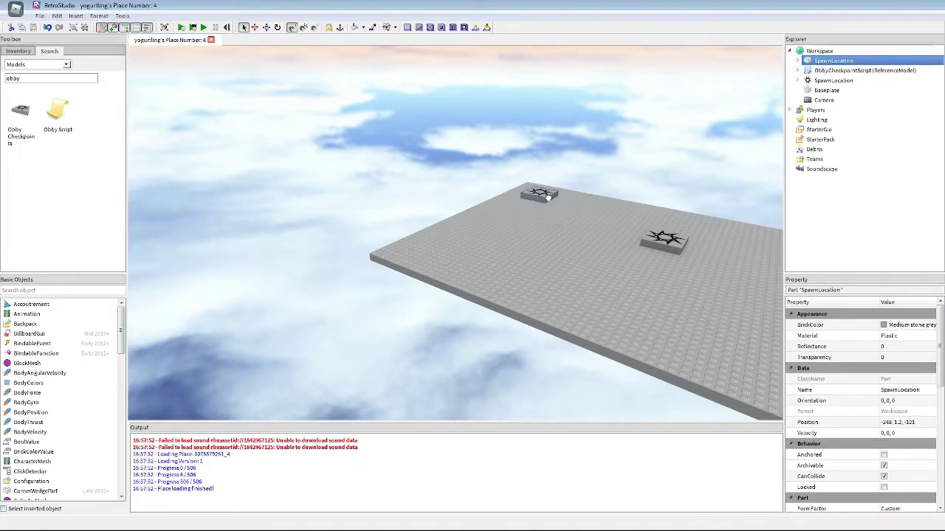
- Change the checkpoint pad's BrickColor to blue
scroll(905, 458, "down", 10)
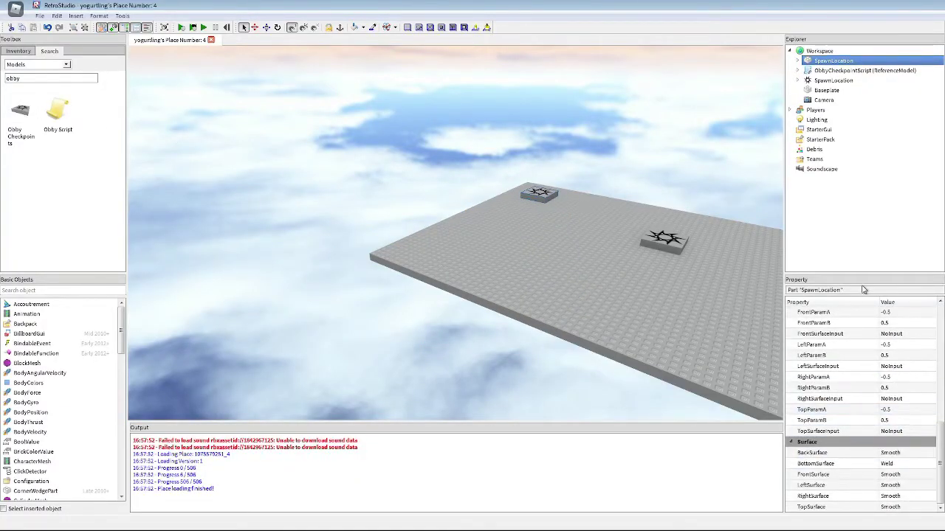
scroll(849, 411, "up", 10)
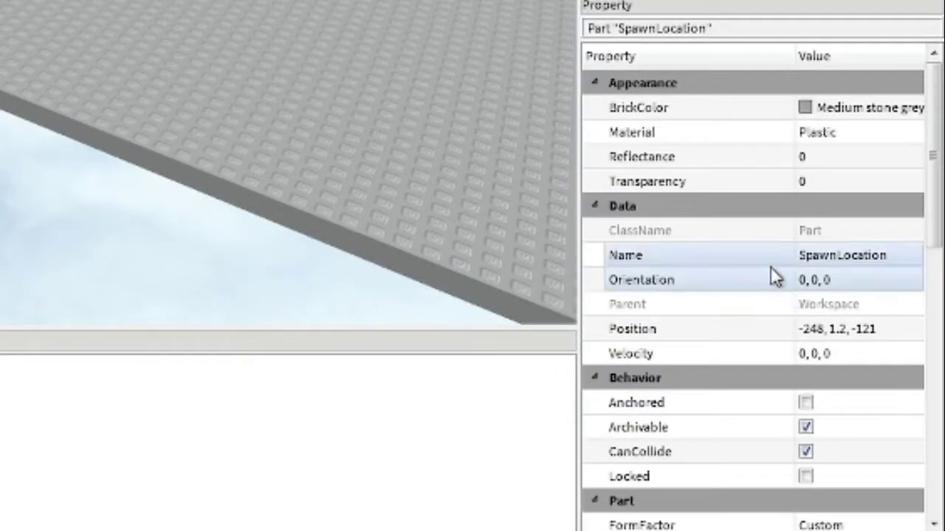
left_click(811, 111)
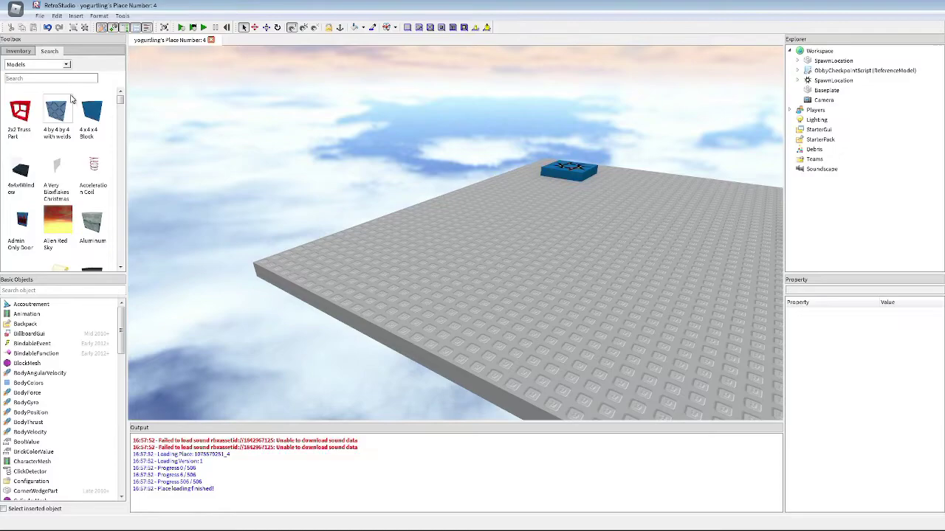
- Insert the 4 by 4 by 4 with welds model beside the checkpoint pad and stretch it into a long flat platform off the baseplate's edge
left_click(67, 127)
left_click_drag(487, 262, 456, 207)
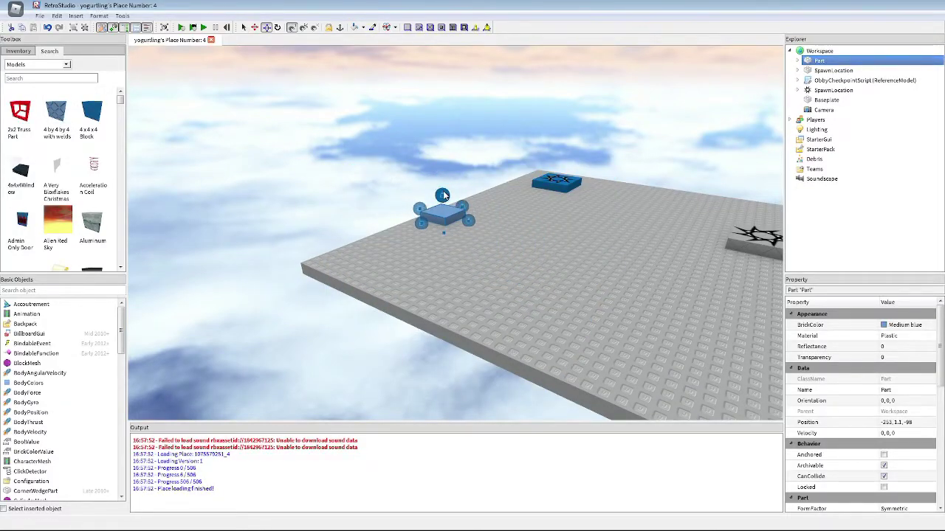
key("a")
right_click_drag(444, 195, 484, 199)
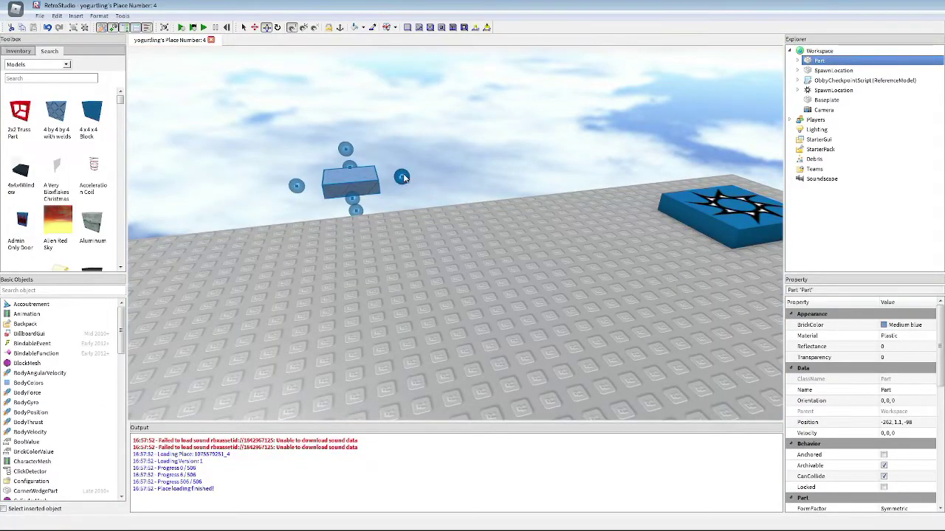
left_click_drag(403, 178, 588, 177)
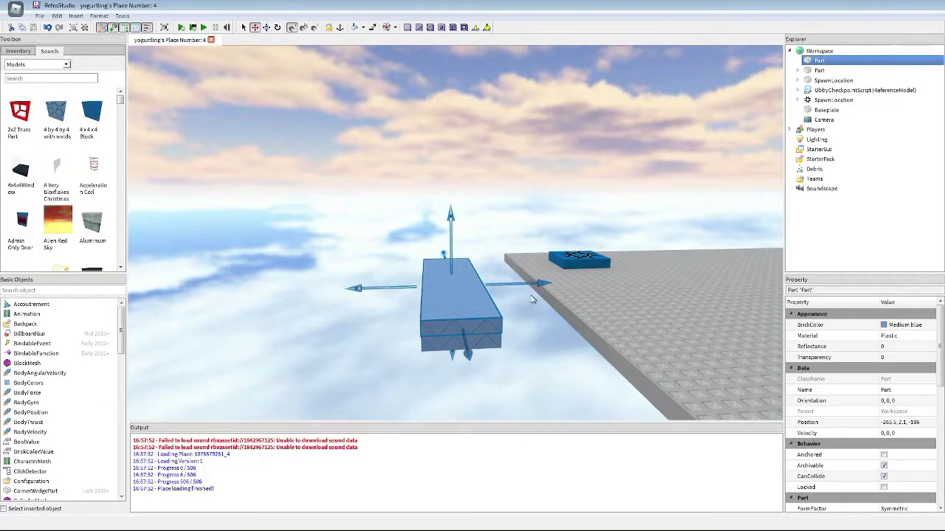
- Duplicate the blue platform and space the copies into a row of four leading away from the baseplate
left_click_drag(530, 298, 389, 288)
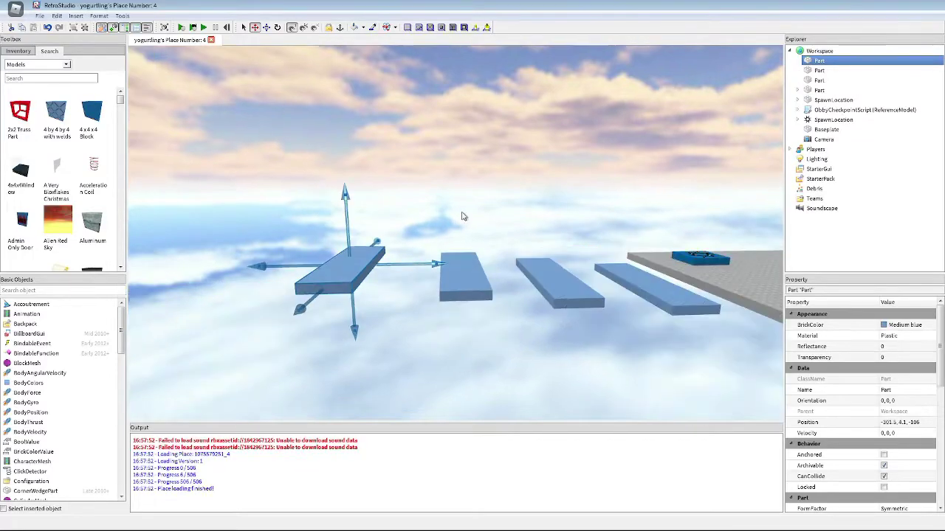
left_click(464, 211)
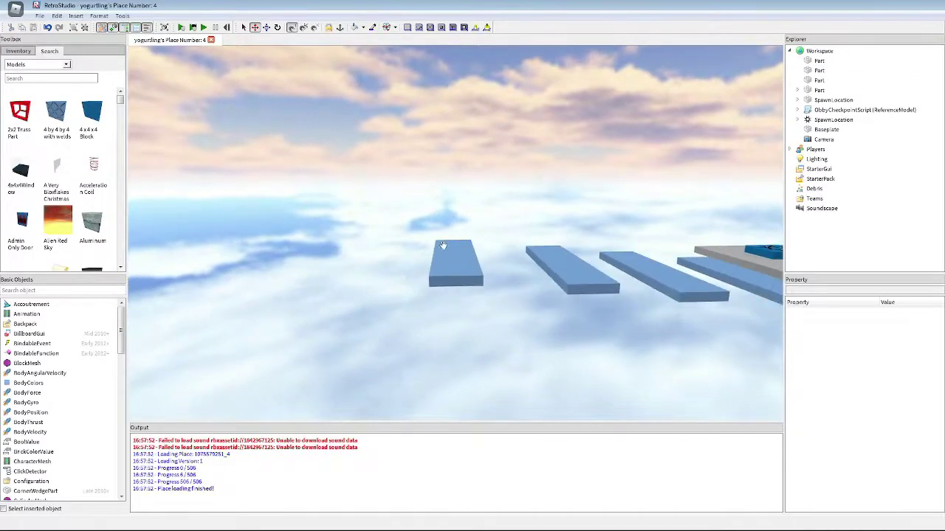
- Duplicate the farthest platform and reshape the copy into a long narrow beam beyond the row
left_click(449, 274)
key("a")
left_click_drag(642, 252, 560, 256)
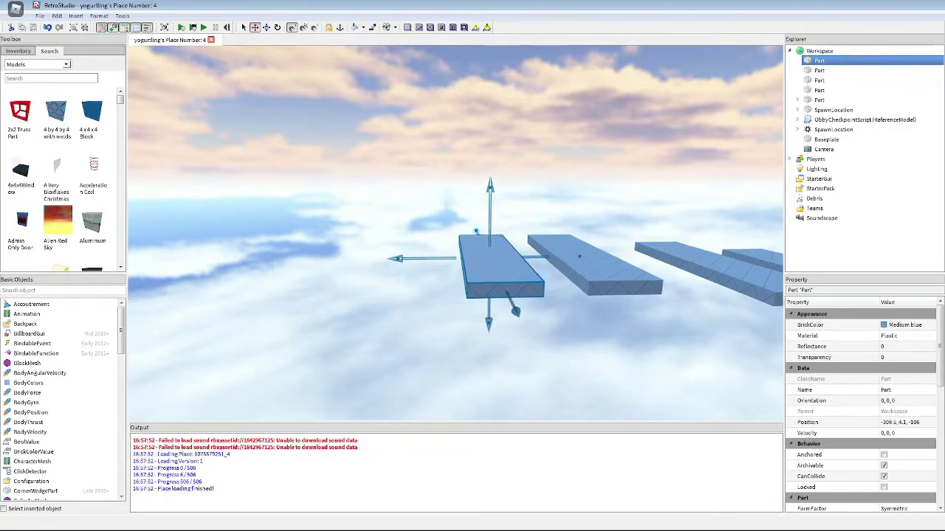
right_click_drag(576, 199, 577, 204)
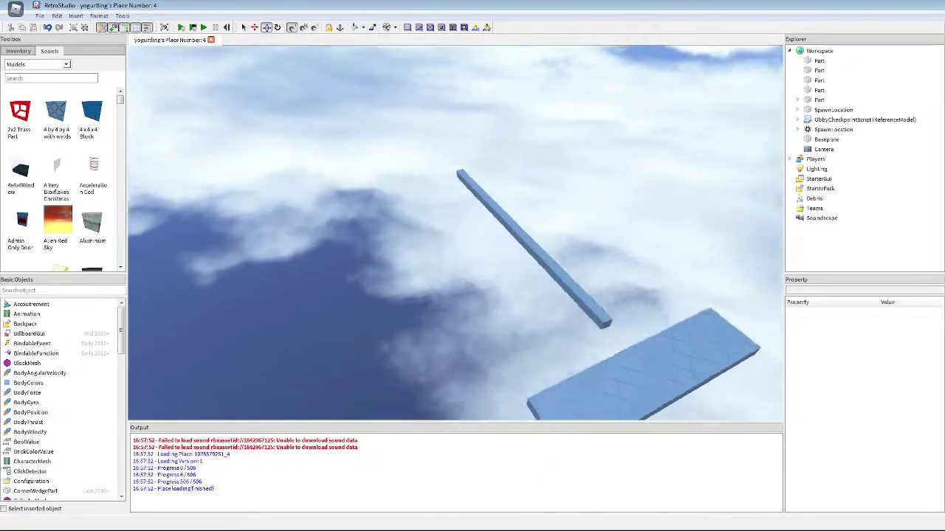
right_click_drag(472, 244, 475, 246)
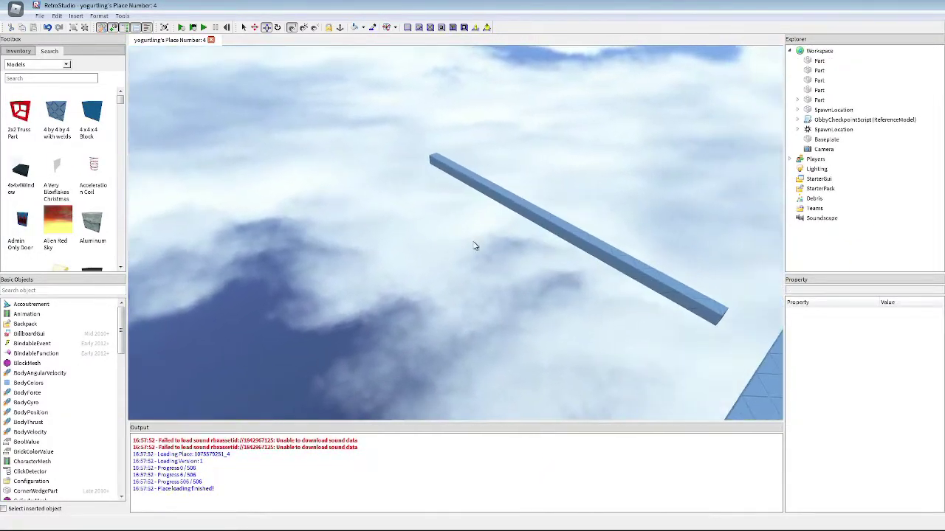
- Add a second narrow beam at a right angle to the far end of the first beam
left_click(530, 209)
left_click(457, 140)
right_click_drag(440, 160, 407, 255)
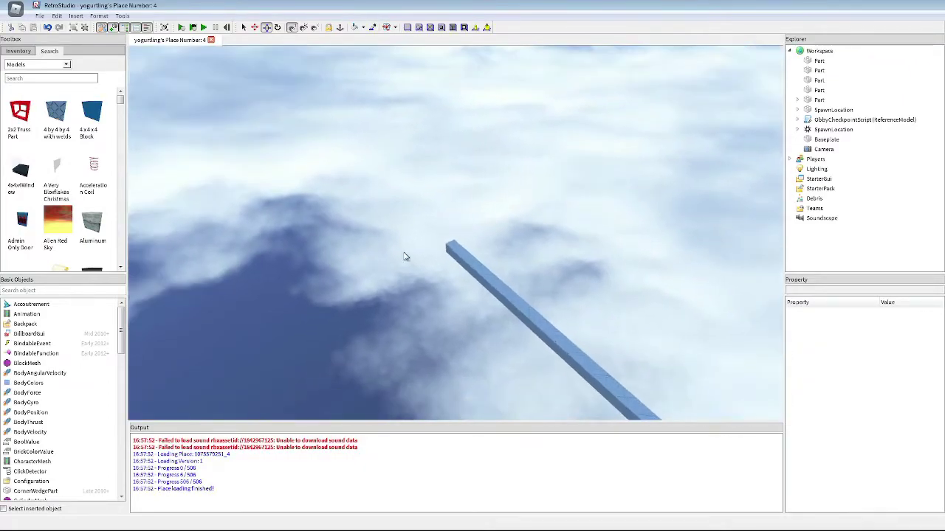
left_click(443, 253)
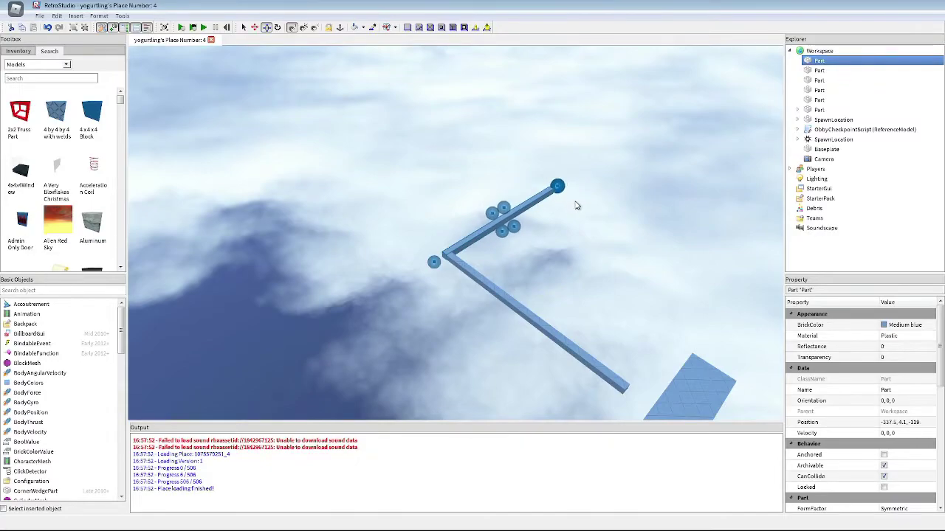
left_click(586, 225)
- Insert the Aluminum block at the free end of the second beam and stretch it lengthwise
key("w")
right_click_drag(586, 225, 580, 259)
key("e")
left_click(103, 240)
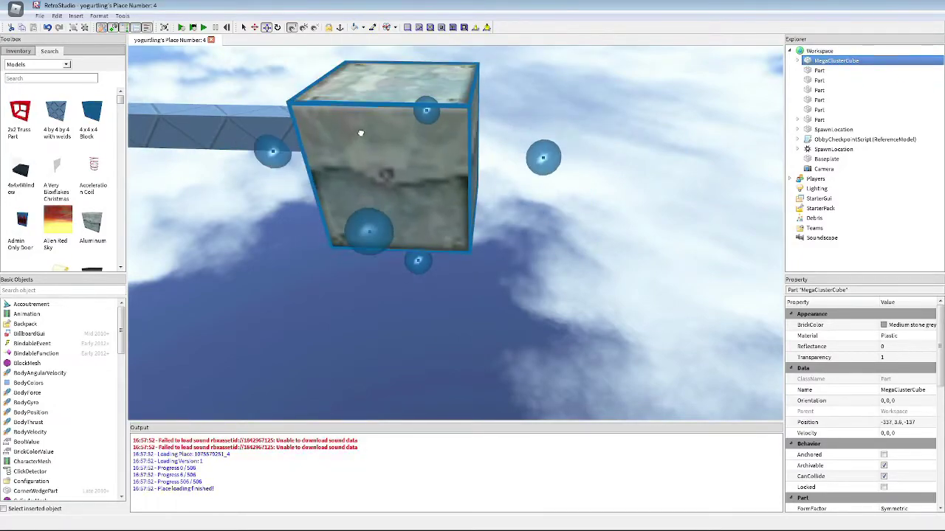
right_click_drag(361, 133, 376, 137)
key("s")
left_click_drag(399, 232, 696, 198)
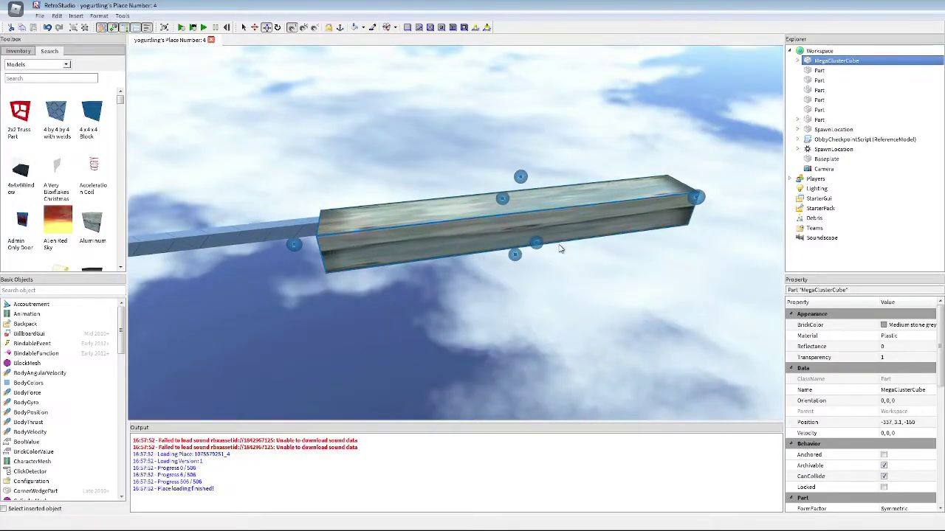
- Widen the aluminum block on both sides into a broad platform at the end of the beam
key("s")
left_click_drag(534, 252, 551, 404)
left_click_drag(491, 223, 436, 143)
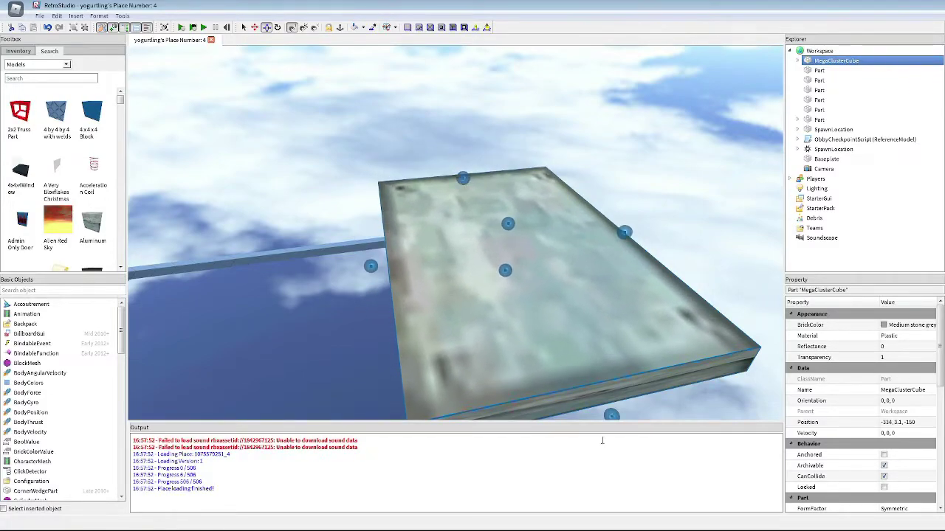
left_click(595, 415)
- Shorten the two narrow beams at their shared corner so that a gap separates them
key("s")
right_click_drag(524, 310, 469, 333)
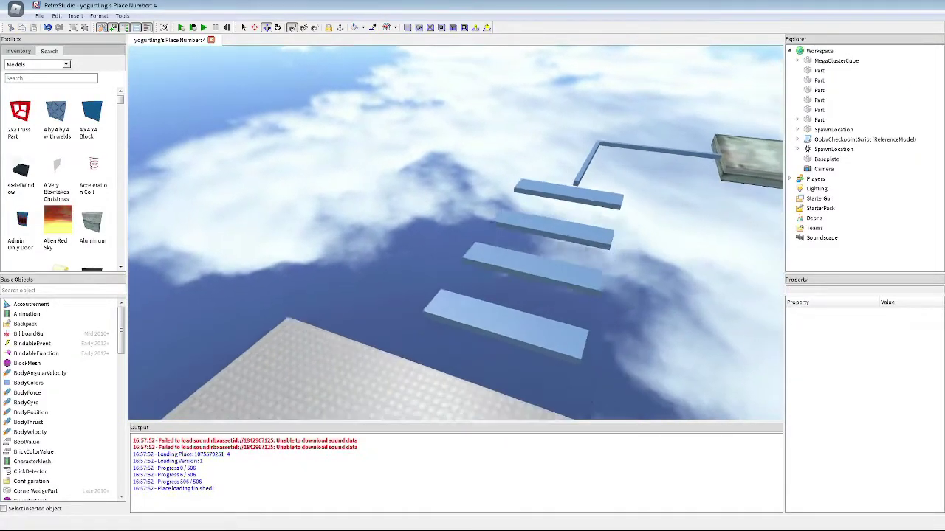
key("s")
key("w")
left_click_drag(588, 316, 563, 294)
left_click(462, 203)
key("w")
right_click_drag(461, 203, 535, 250)
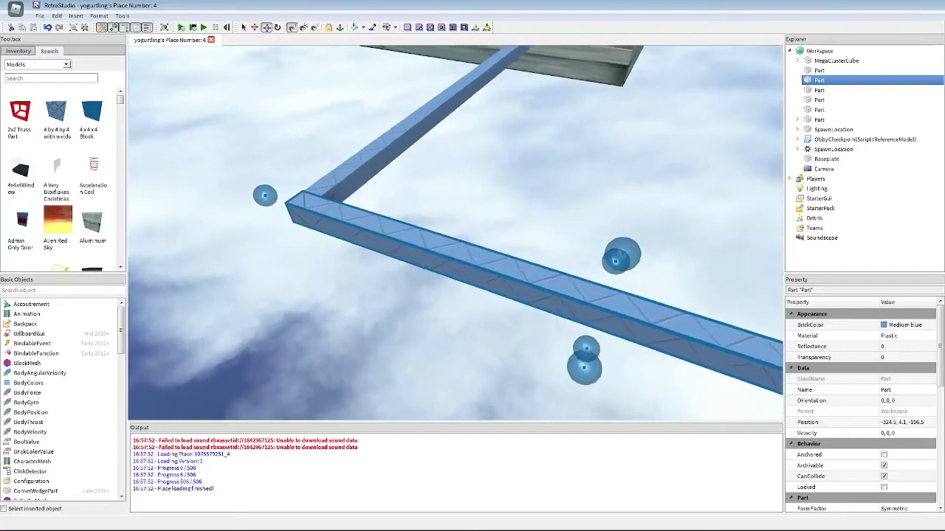
left_click_drag(483, 190, 546, 216)
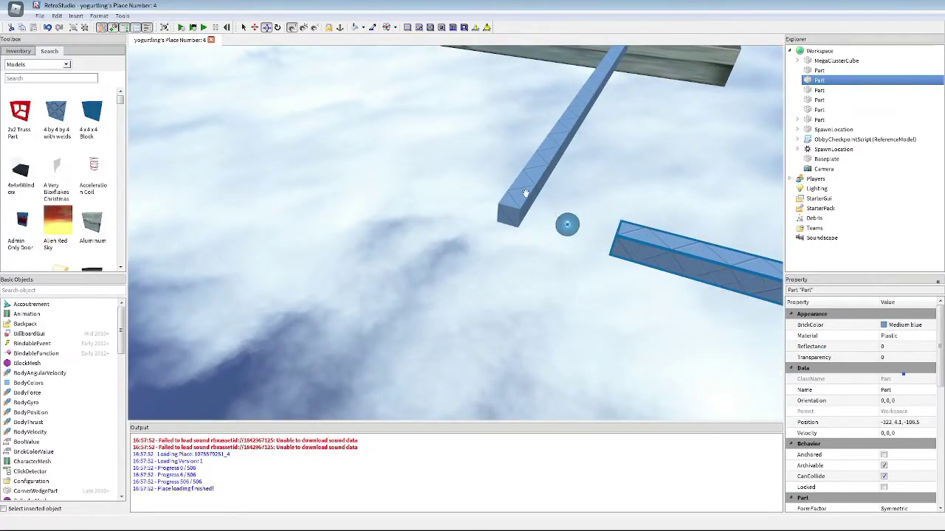
left_click(526, 194)
left_click_drag(493, 241, 545, 195)
- Place the Billboard model on the aluminum platform and rotate it about its vertical axis
left_click(510, 253)
key("e")
right_click_drag(510, 254, 510, 291)
key("s")
right_click_drag(524, 259, 522, 244)
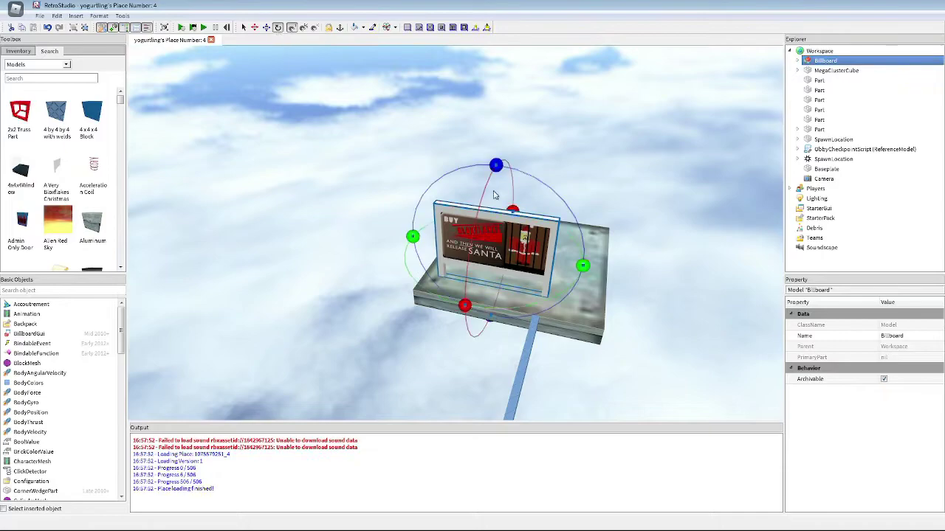
left_click_drag(594, 279, 467, 264)
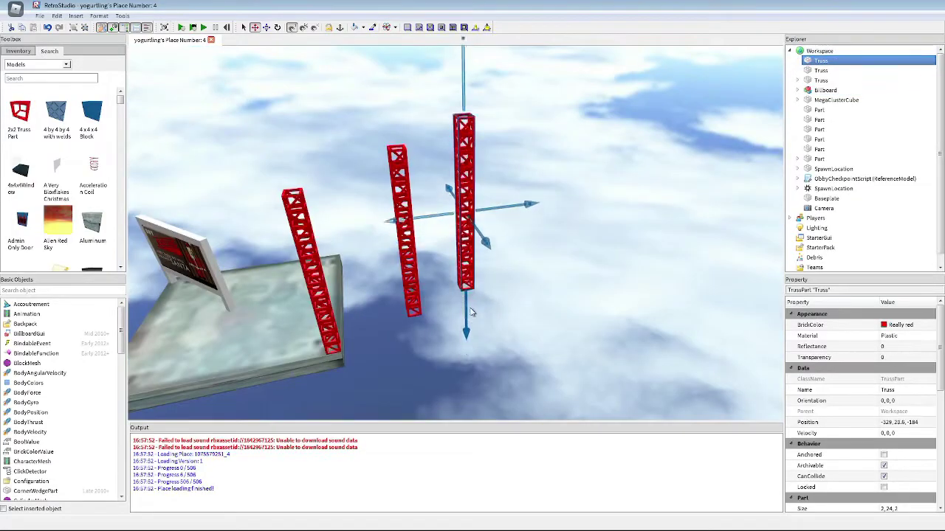
- Duplicate the red truss into a rising row of four trusses leading away from the aluminum platform
left_click_drag(473, 324, 472, 308)
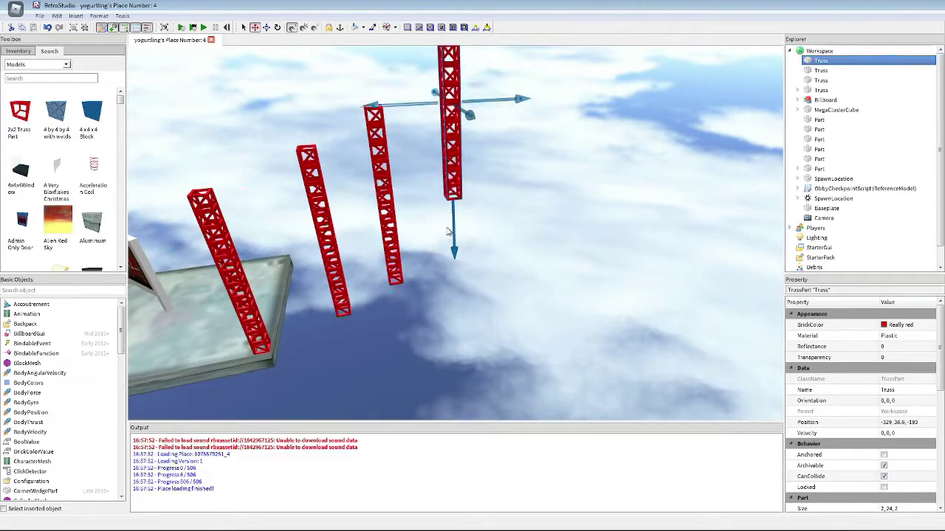
mouse_move(441, 218)
left_mouse_down()
mouse_move(436, 198)
mouse_move(430, 220)
left_mouse_up()
key("e")
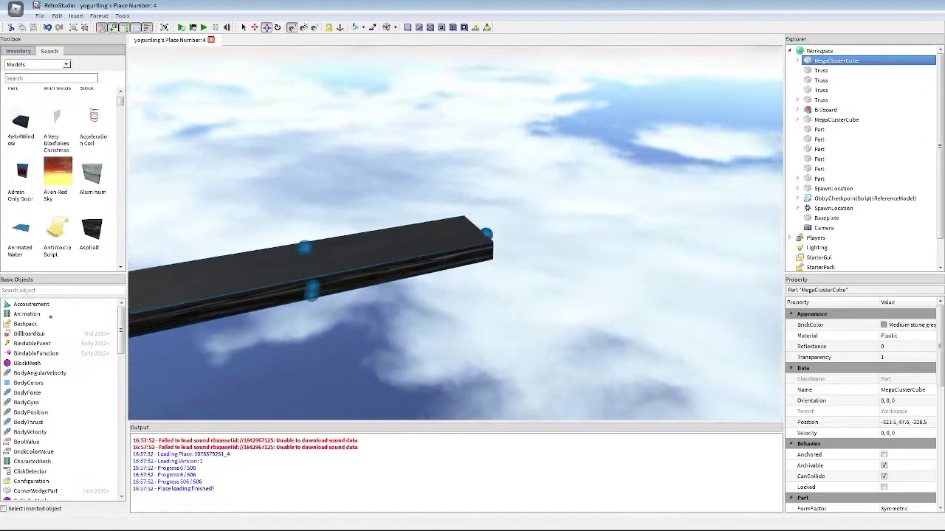
- Shape the Asphalt block into a long road above the trusses and position the yellow flag stand as its centre line
key("a")
left_click_drag(542, 241, 503, 233)
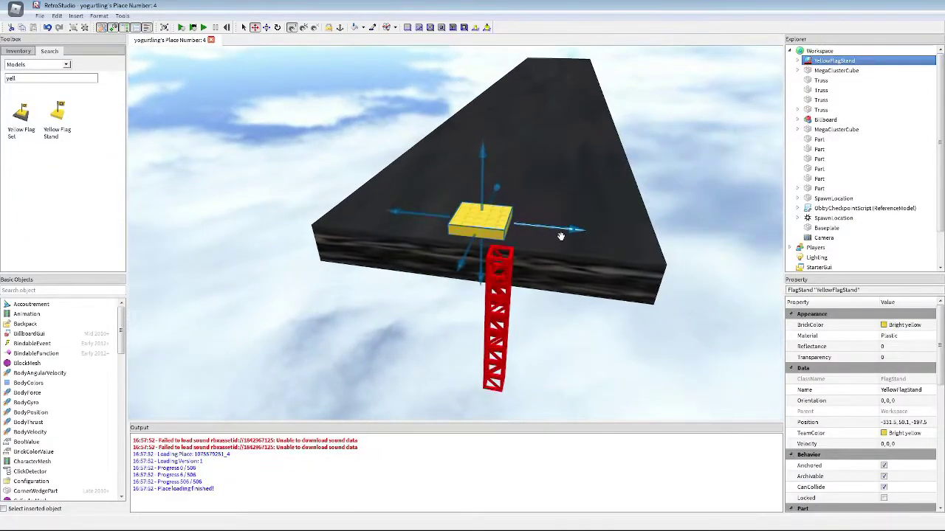
left_click_drag(550, 225, 566, 227)
right_click_drag(566, 227, 466, 232)
scroll(466, 232, "down", 1)
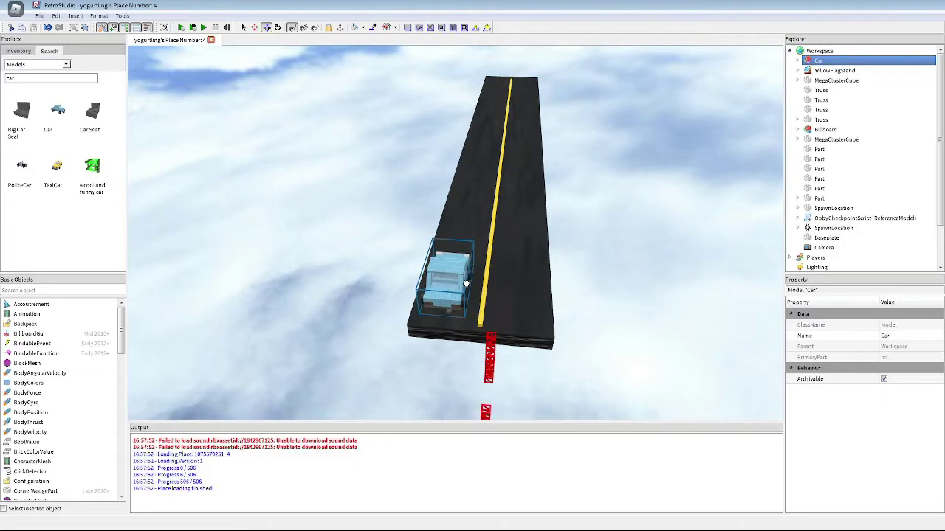
- Insert the PoliceCar model on the road beside the blue car, across the yellow centre line
left_click(22, 167)
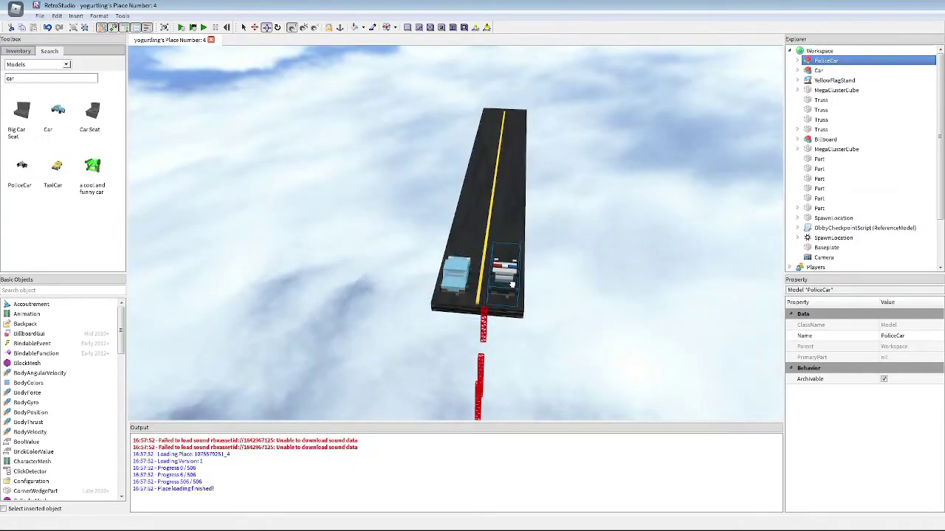
left_click(491, 330)
left_click(484, 327)
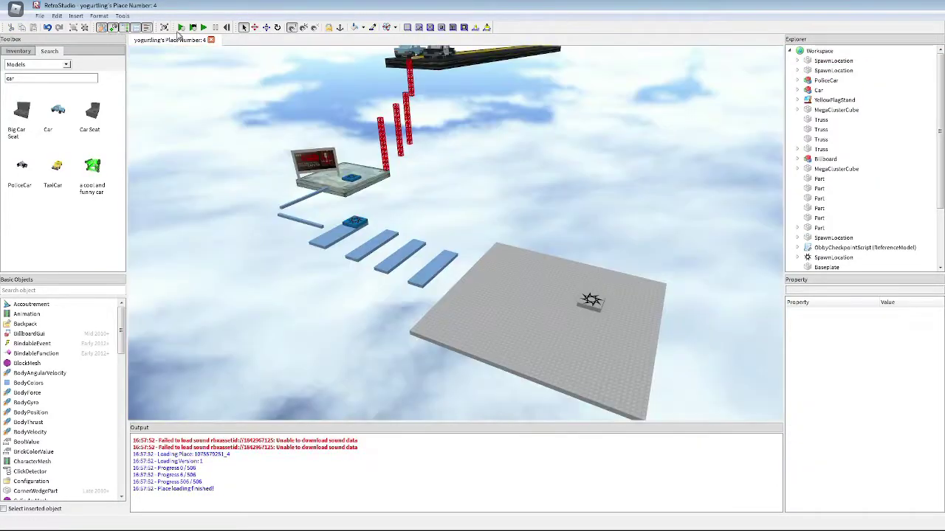
- Start a play test and jump across the blue platforms onto the blue checkpoint
left_click(203, 28)
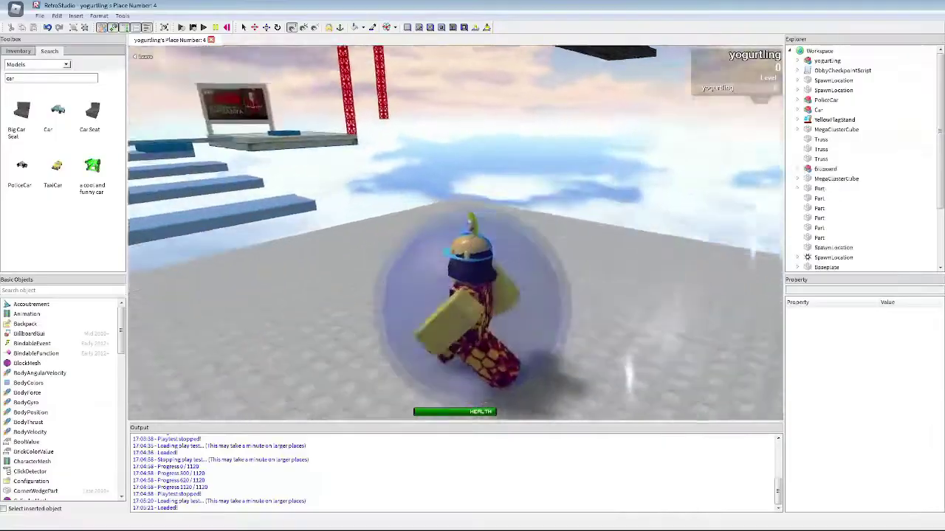
key("w")
key("space")
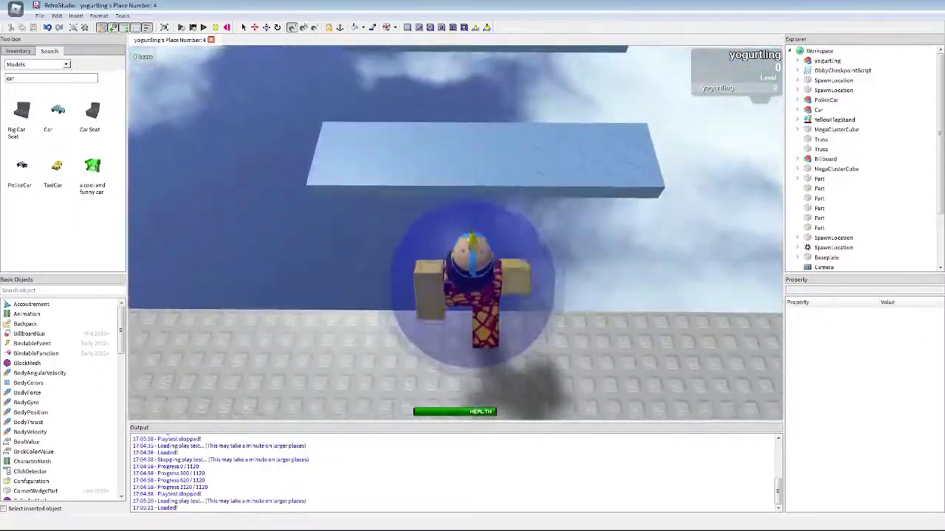
key("space")
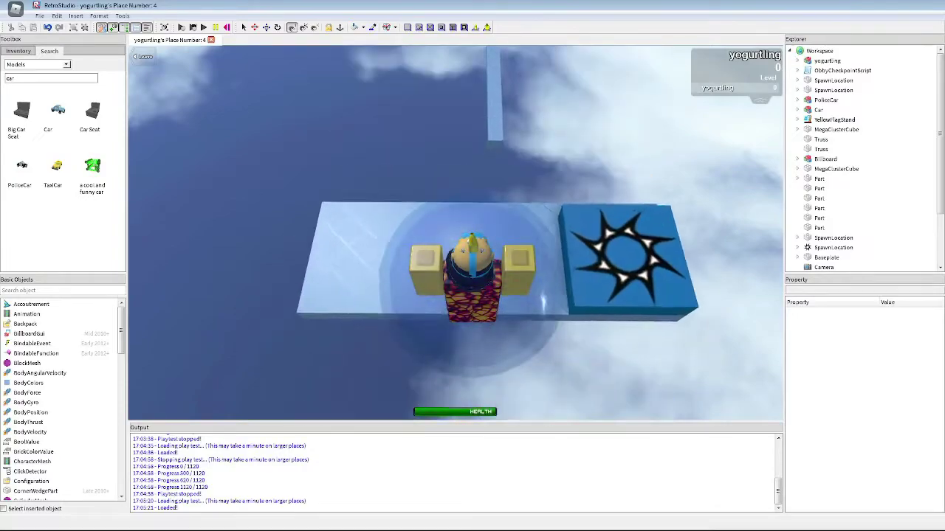
key("d")
key("a")
key("w")
key("space")
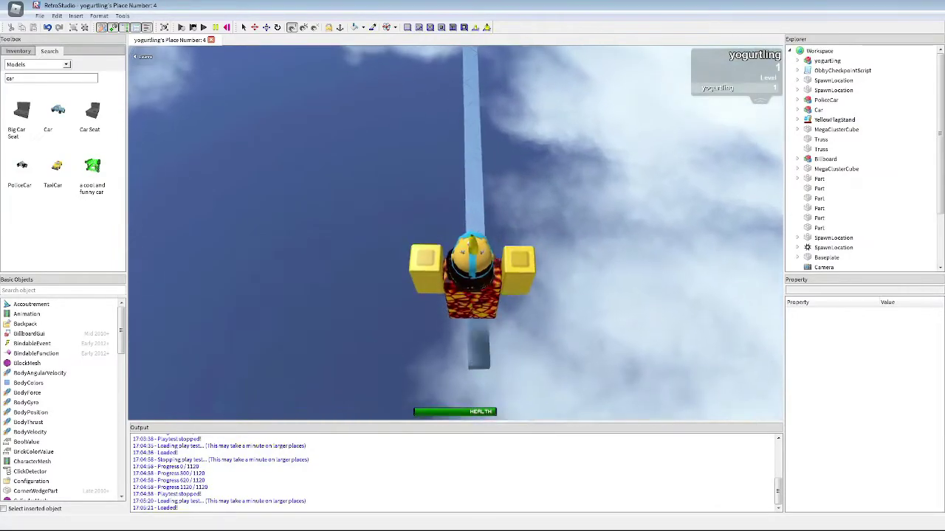
- Test the two narrow beams by walking across them to the checkpoint on the aluminum platform
key("w")
key("space")
key("d")
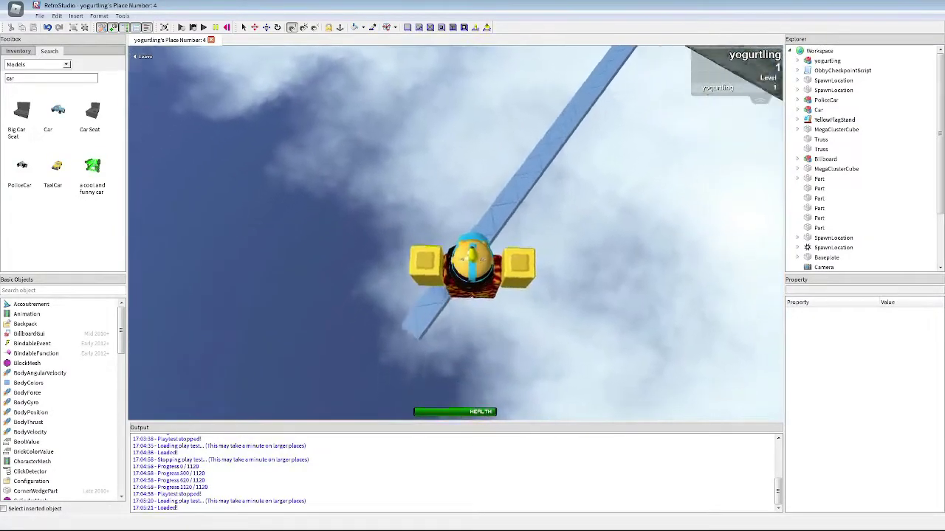
key("w")
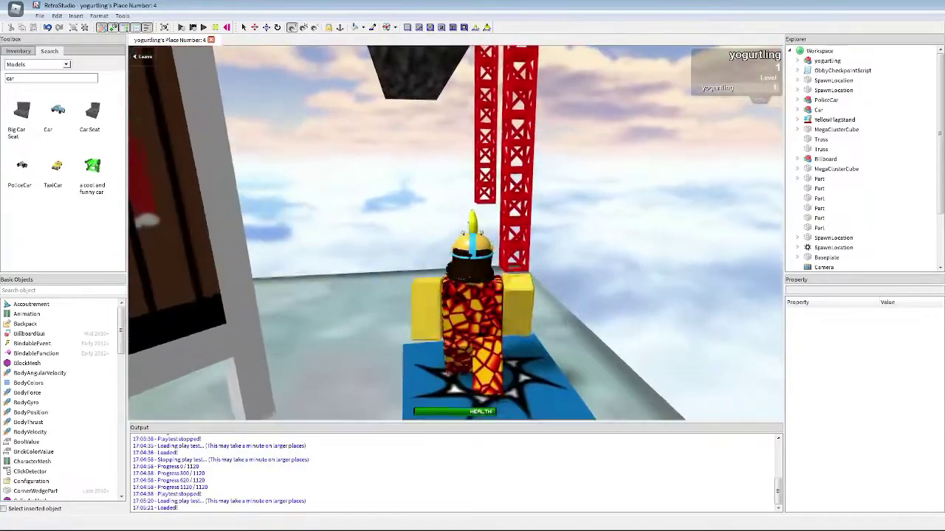
- Test climbing the row of red trusses from the aluminum platform
key("w")
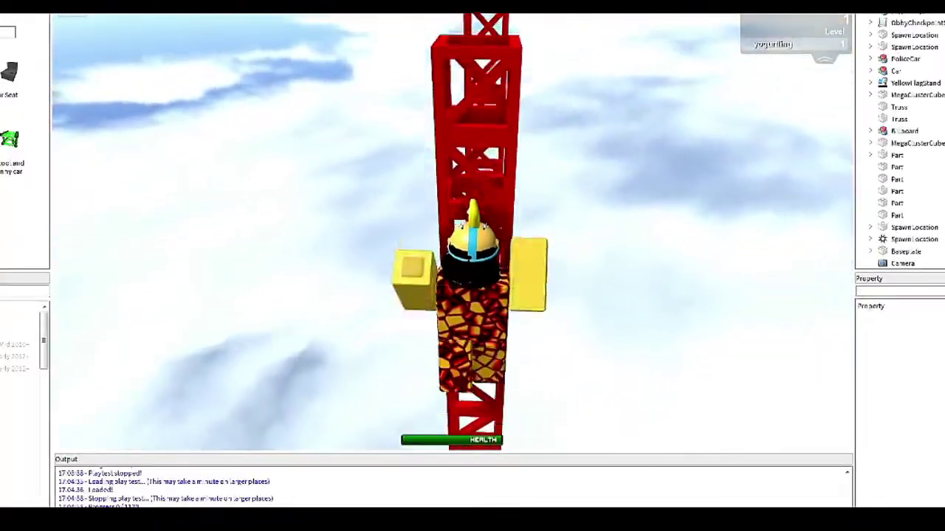
key("w")
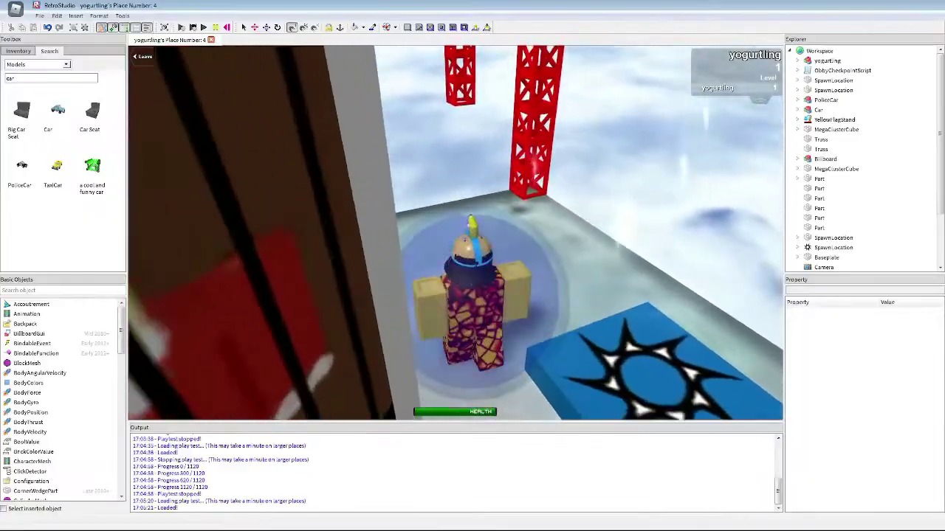
key("w")
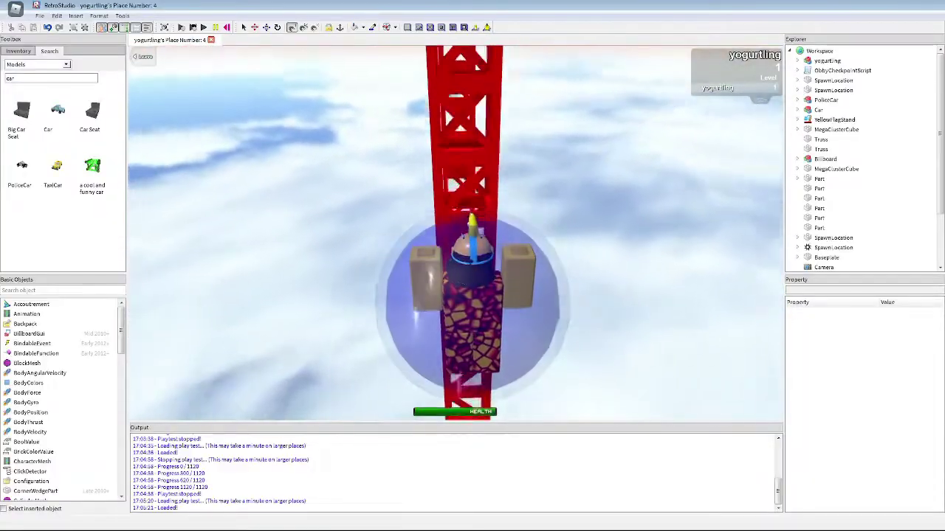
key("w")
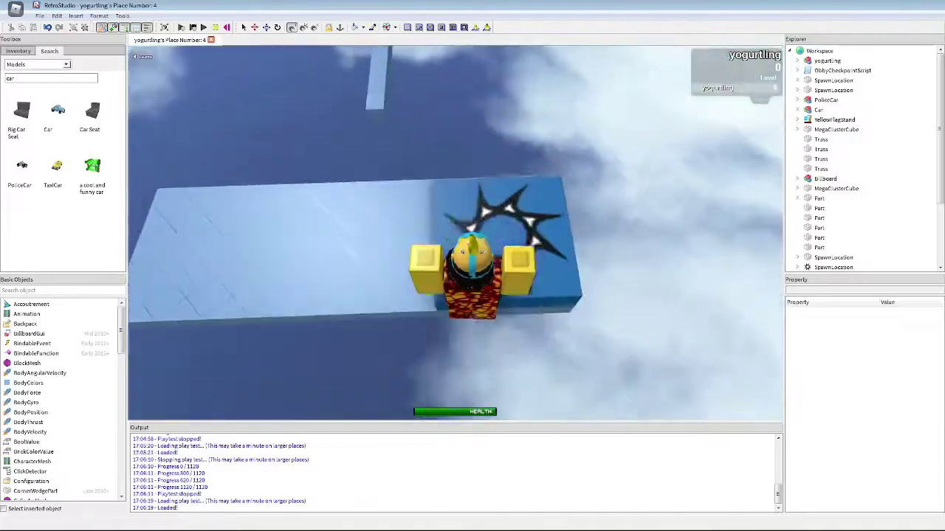
- Play through the course again up the trusses, drive the police car along the road and get out at its far end
key("w")
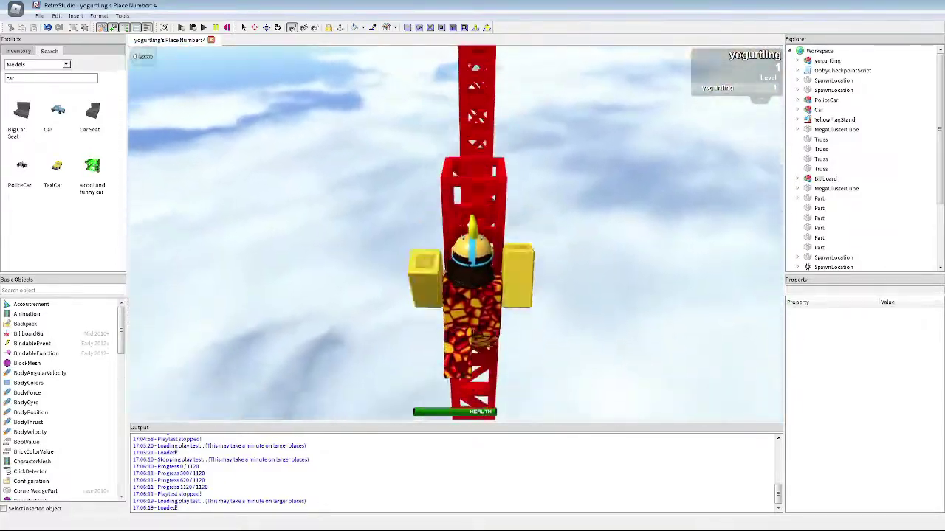
key("w")
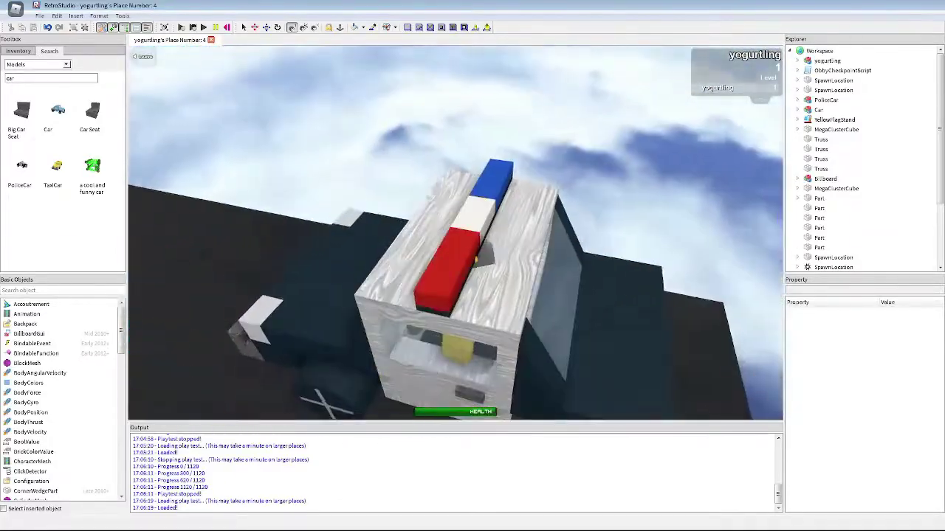
right_click_drag(493, 236, 472, 236)
key("w")
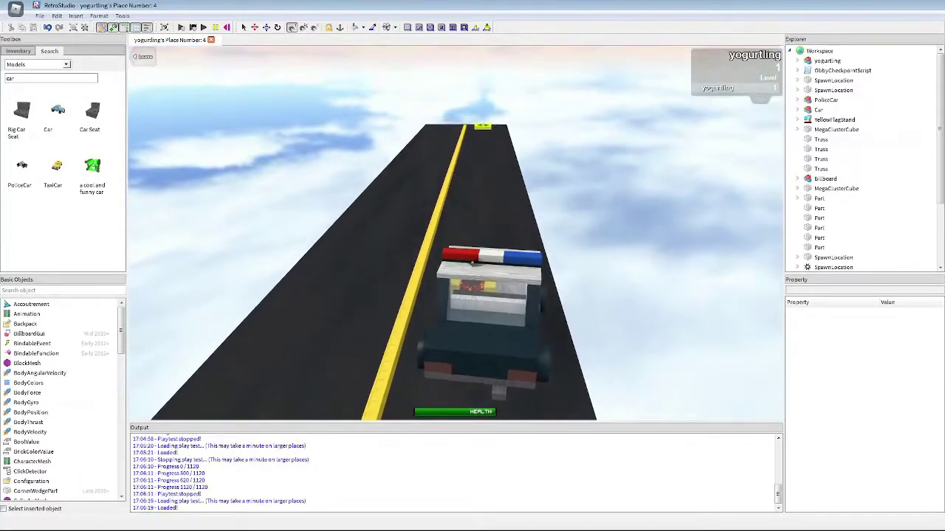
key("a")
key("space")
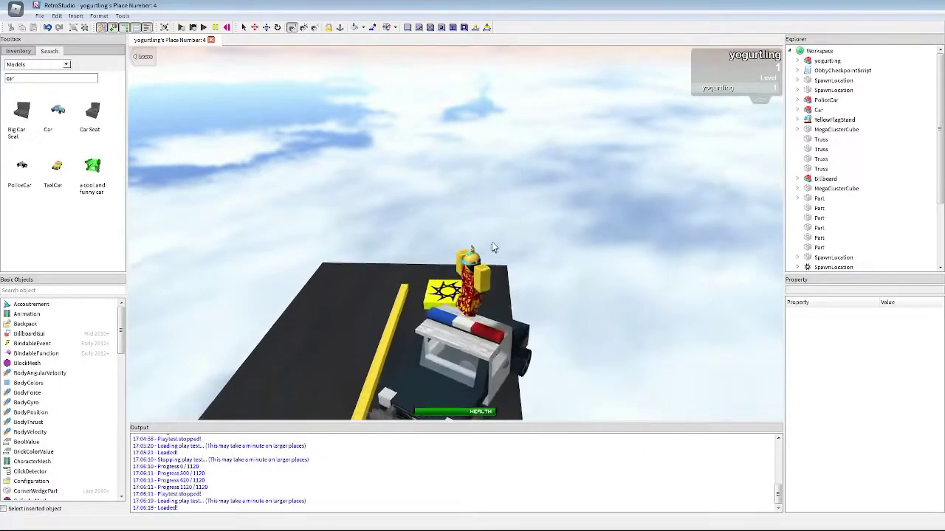
- Inspect the far end of the road around the yellow checkpoint and stop the play test
key("w")
scroll(494, 247, "up", 3)
right_click_drag(494, 247, 546, 231)
key("s")
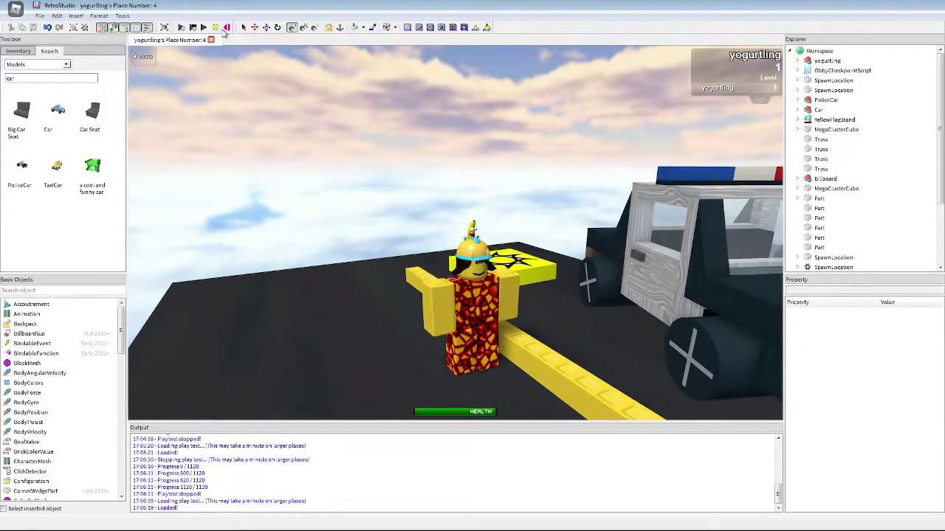
left_click(226, 28)
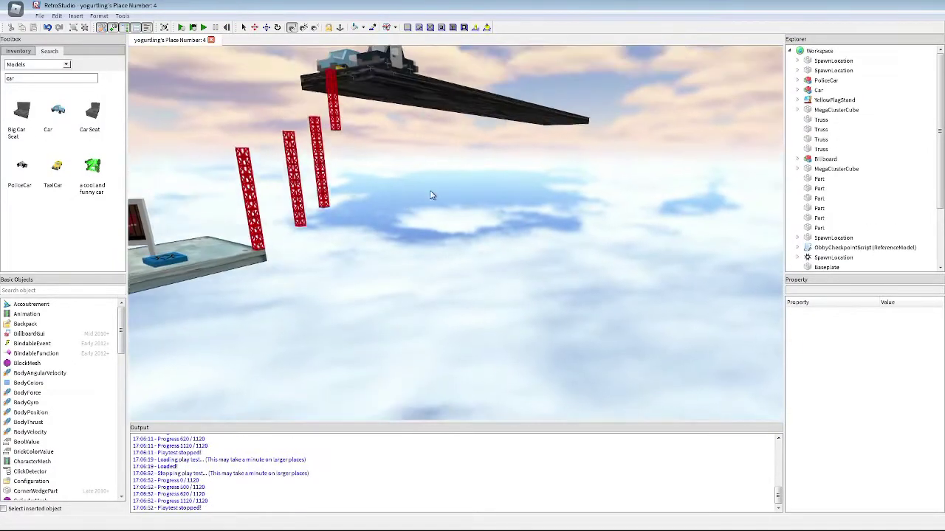
- Search the model library for grass and insert the MegaGrass block
double_click(35, 79)
type("park")
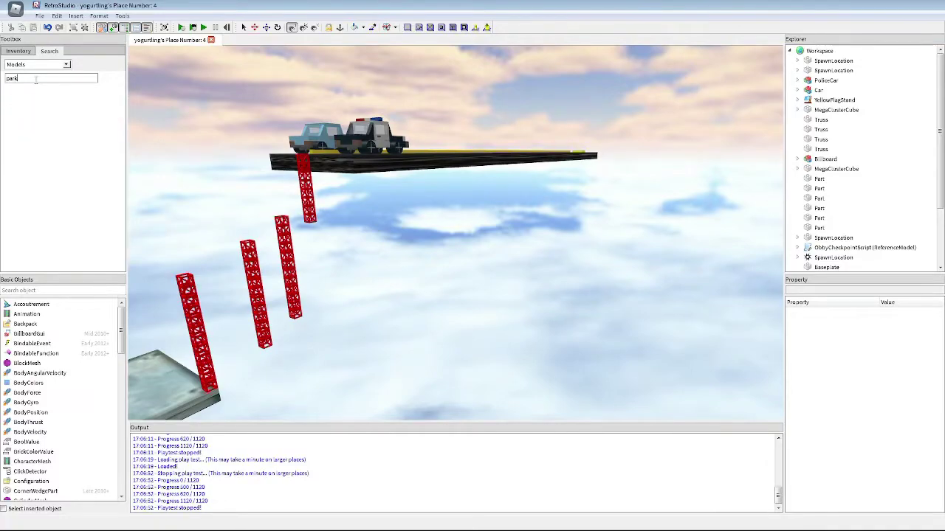
double_click(36, 79)
type("grass")
key("Return")
left_click(14, 125)
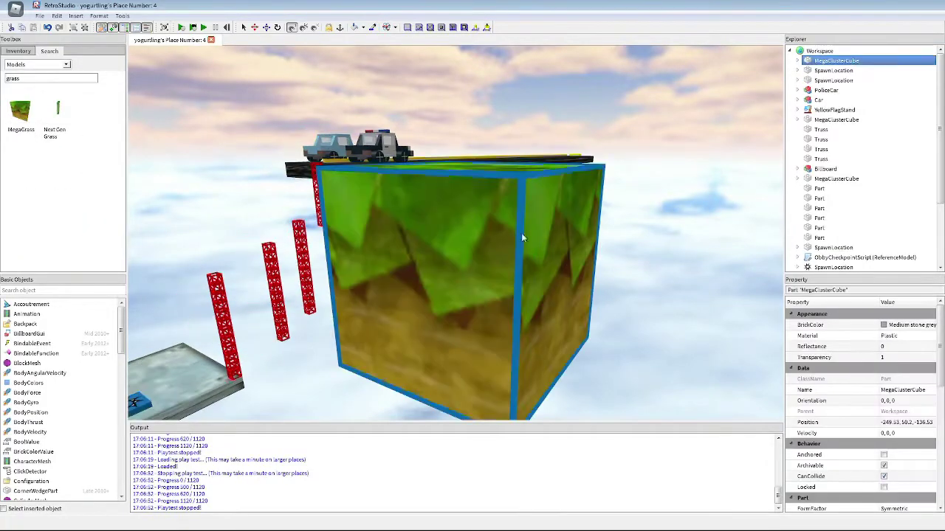
- Position the grass block at the far corner of the road and move it down below road level
left_click_drag(521, 233, 583, 166)
left_click(559, 236)
right_click_drag(558, 236, 451, 270)
left_click(434, 240)
left_click(255, 27)
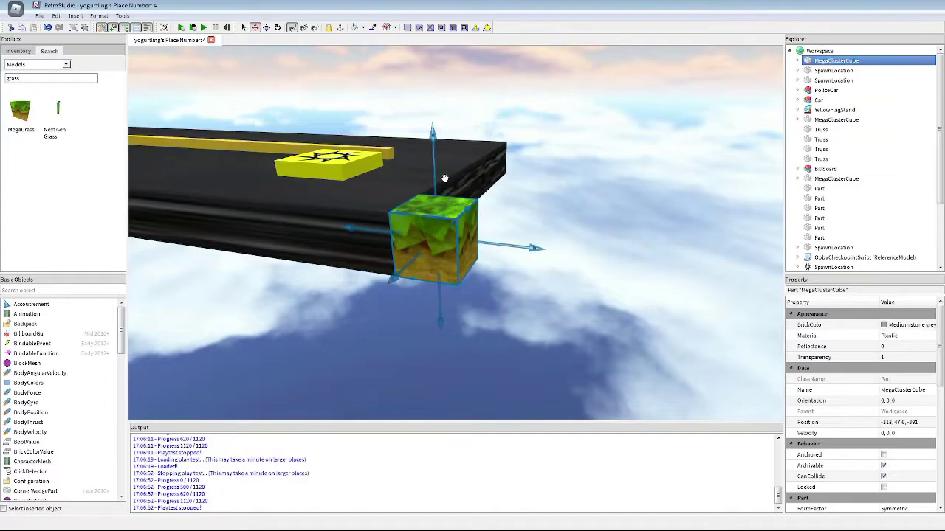
left_click_drag(434, 148, 658, 404)
- Stretch the grass block into a large flat grass plate below the end of the road
scroll(477, 344, "down", 5)
left_click(267, 27)
key("s")
left_click_drag(386, 337, 420, 288)
right_click_drag(420, 288, 414, 384)
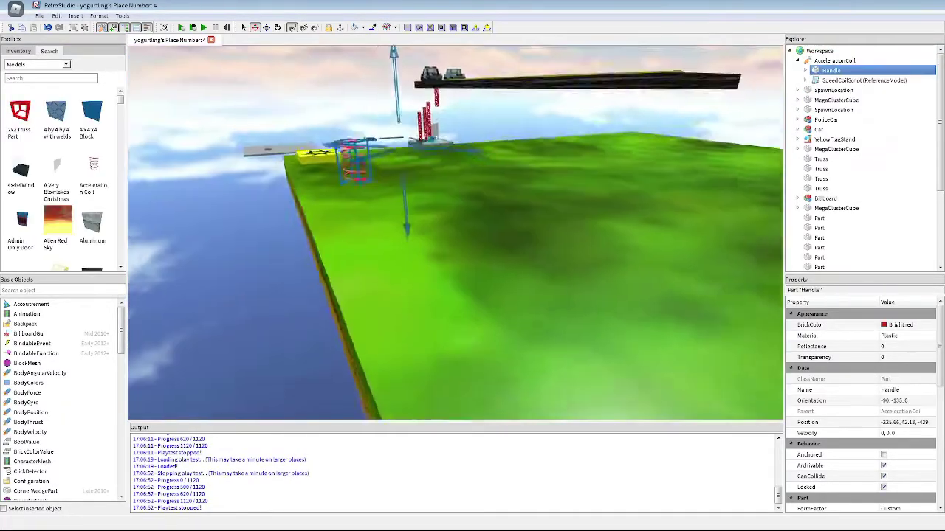
- Move the acceleration coil's handle away from the yellow checkpoint and place a copy of it farther along the grass edge
right_click_drag(402, 173, 385, 159)
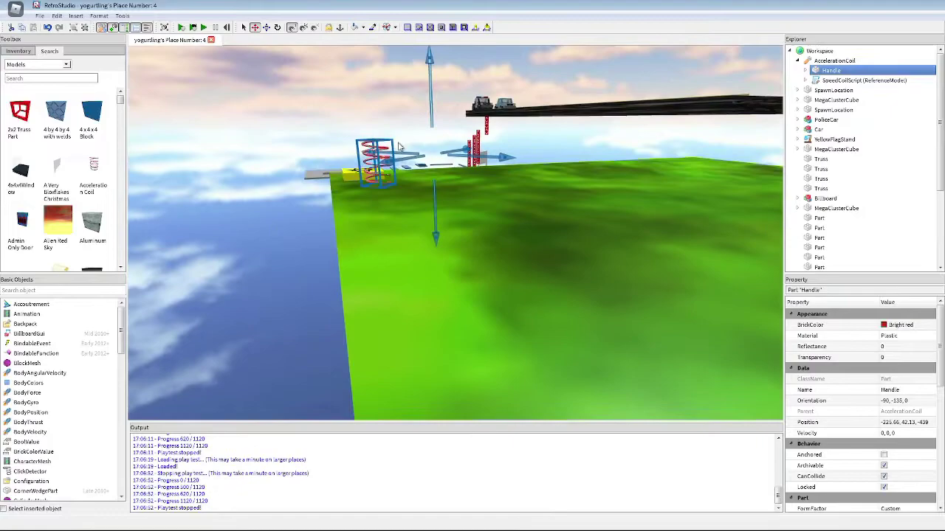
left_click_drag(408, 161, 471, 159)
scroll(10, 197, "down", 1)
key("ctrl+c")
key("ctrl+v")
left_click_drag(558, 148, 666, 173)
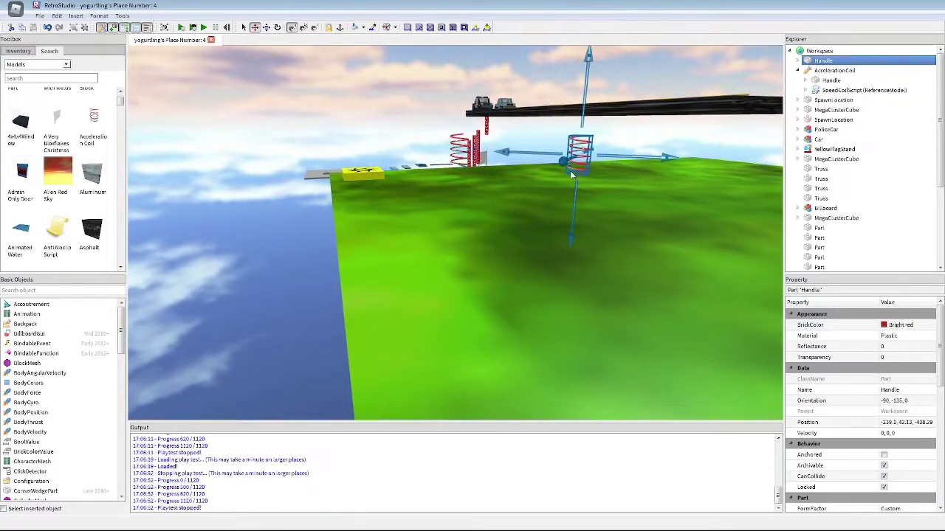
- Paste more copies of the coil handle and spread them over the grass near the yellow checkpoint
key("ctrl+v")
left_click_drag(569, 167, 498, 220)
scroll(498, 219, "down", 4)
right_click_drag(498, 219, 481, 209)
key("ctrl+v")
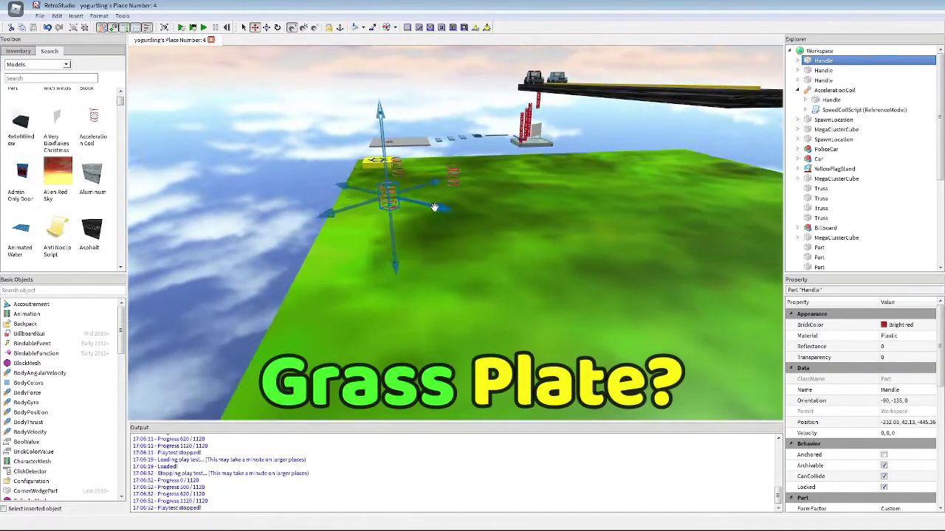
left_click_drag(434, 208, 573, 252)
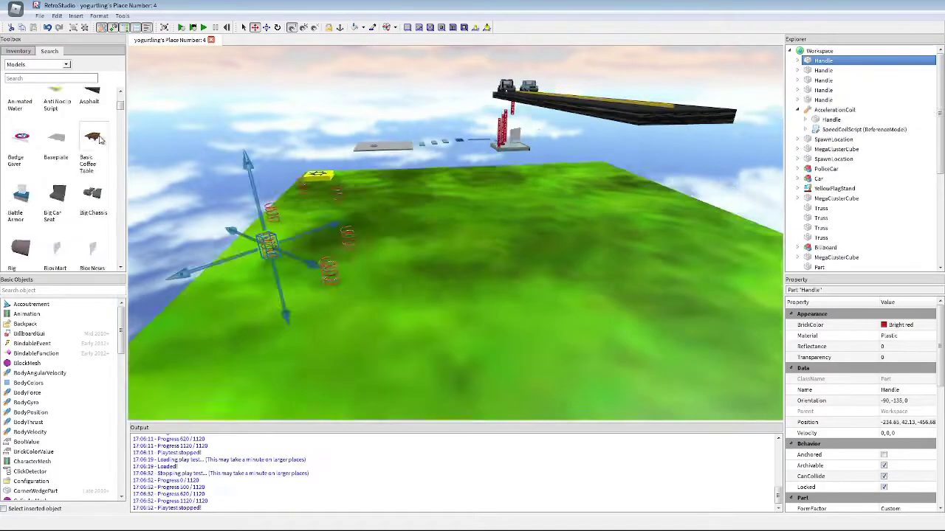
- Add a Basic Coffee Table near the middle of the grass plate with a Bloxy Cola on top
left_click_drag(93, 140, 474, 237)
scroll(499, 262, "up", 3)
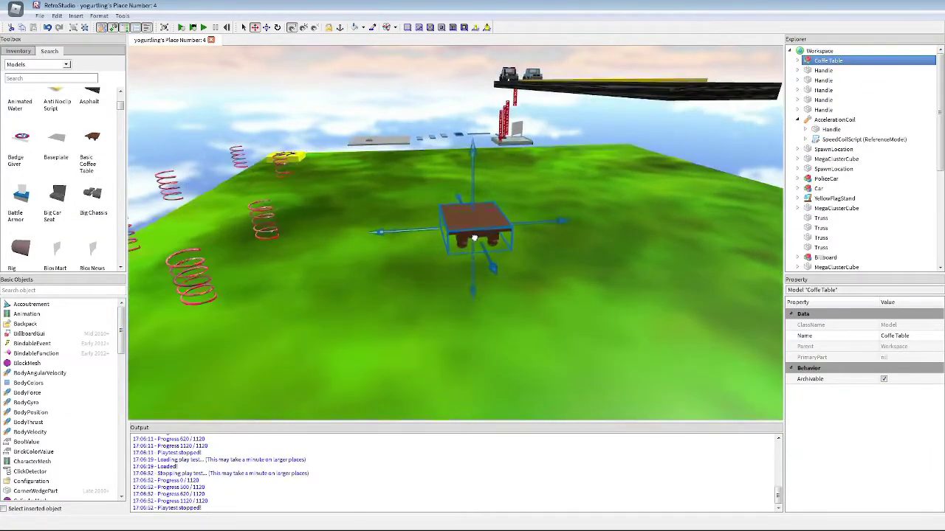
left_click(399, 122)
scroll(14, 228, "down", 2)
left_click(57, 207)
- Place the blue flag set on the grass plate near the corner beyond the coils
scroll(856, 185, "up", 10)
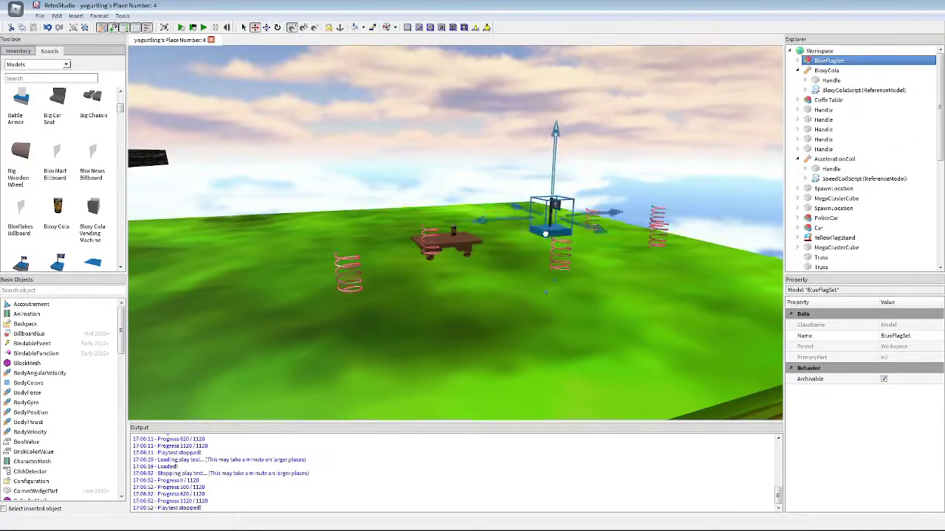
left_click_drag(546, 234, 573, 349)
left_click(615, 267)
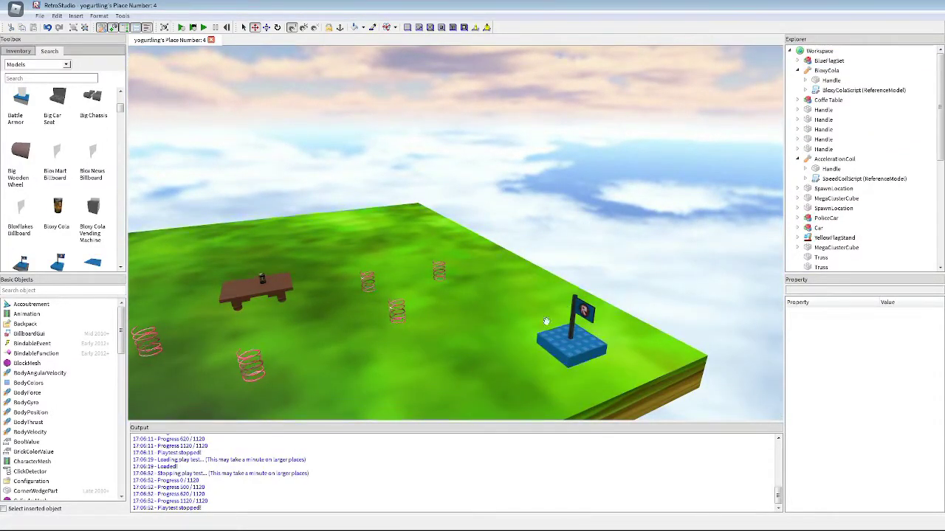
- Insert a Bus at the edge of the grass plate and lay a copy of the road pieces beneath it
scroll(53, 139, "down", 5)
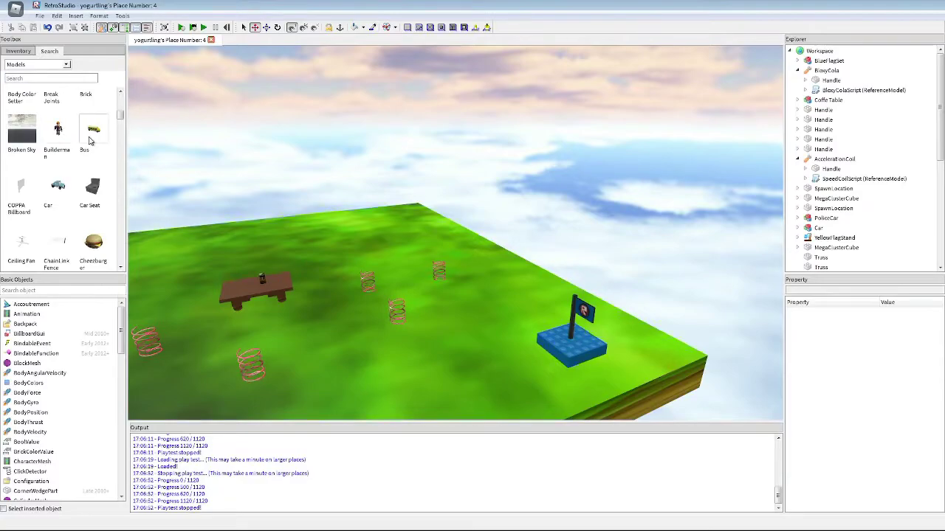
left_click(90, 140)
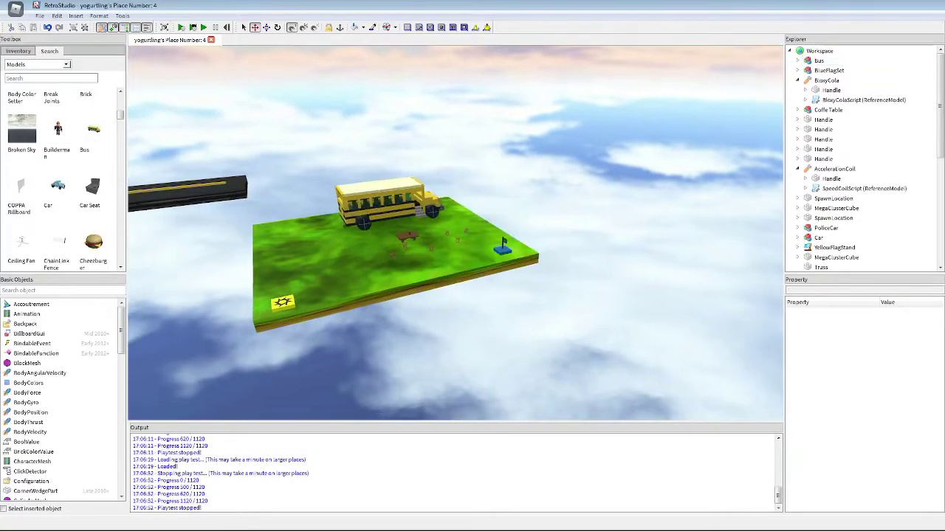
right_click_drag(296, 184, 289, 183)
left_click(289, 182)
left_click(302, 191, "ctrl")
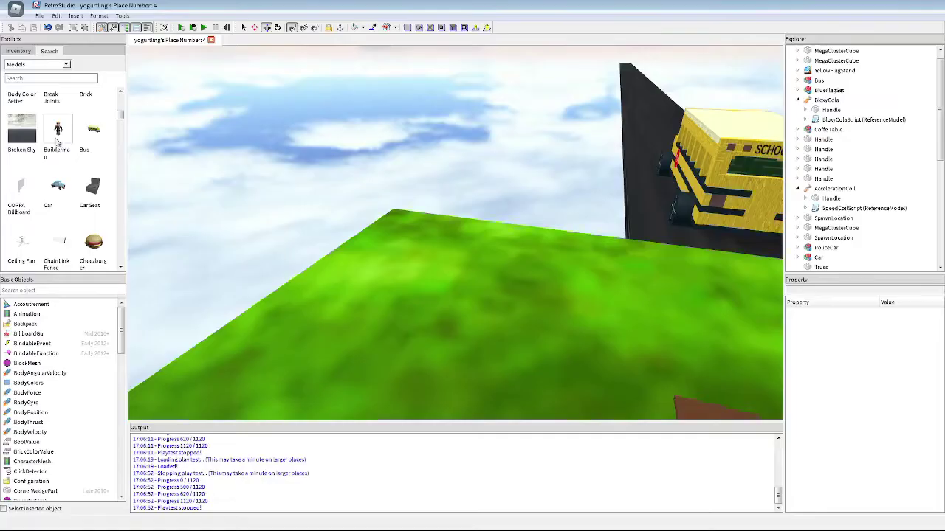
- Insert the Builderman character and stand it on the grass beside the coffee table
left_click(57, 132)
left_click_drag(466, 262, 529, 299)
right_click_drag(536, 282, 528, 299)
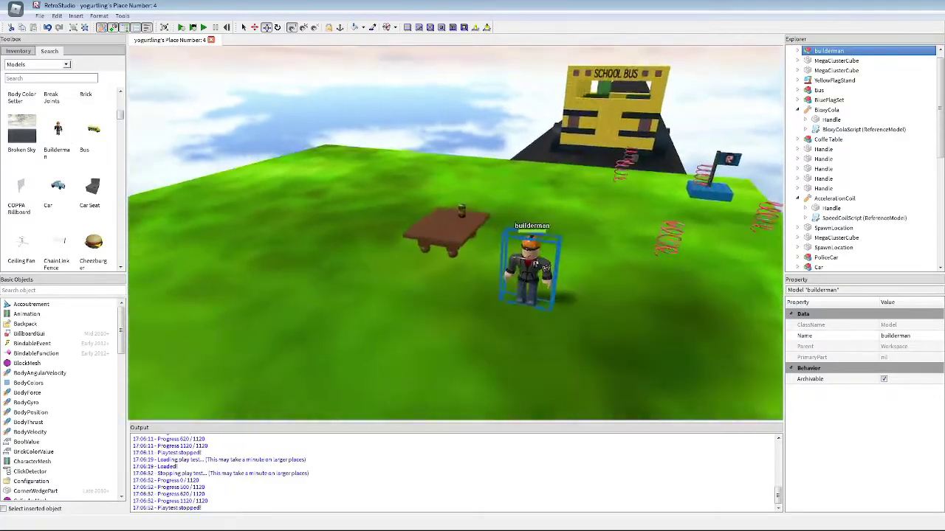
scroll(538, 258, "up", 4)
left_click_drag(528, 299, 557, 204)
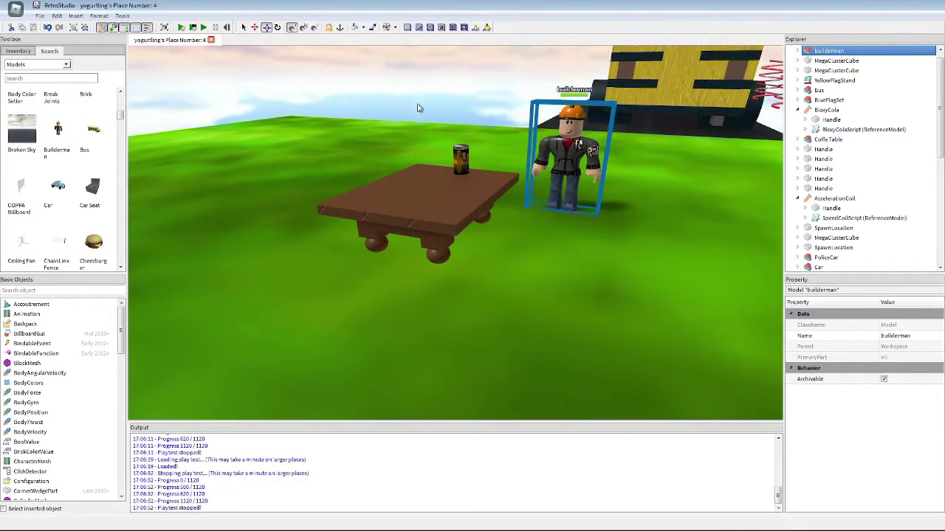
- Rename the Builderman model as "Good job! YOu beat the hardest obby in Retro SStudios"
left_click(902, 336)
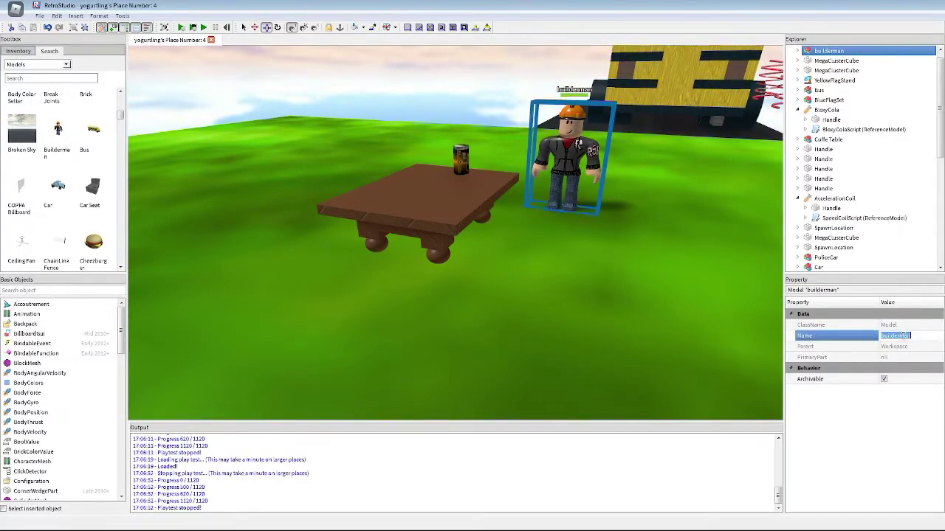
type("Good job! YOu beat the ha")
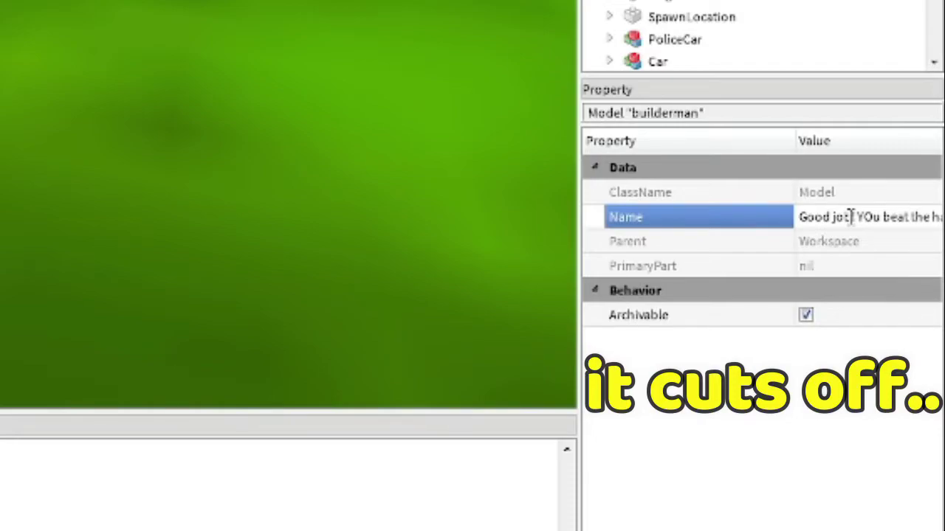
key("Return")
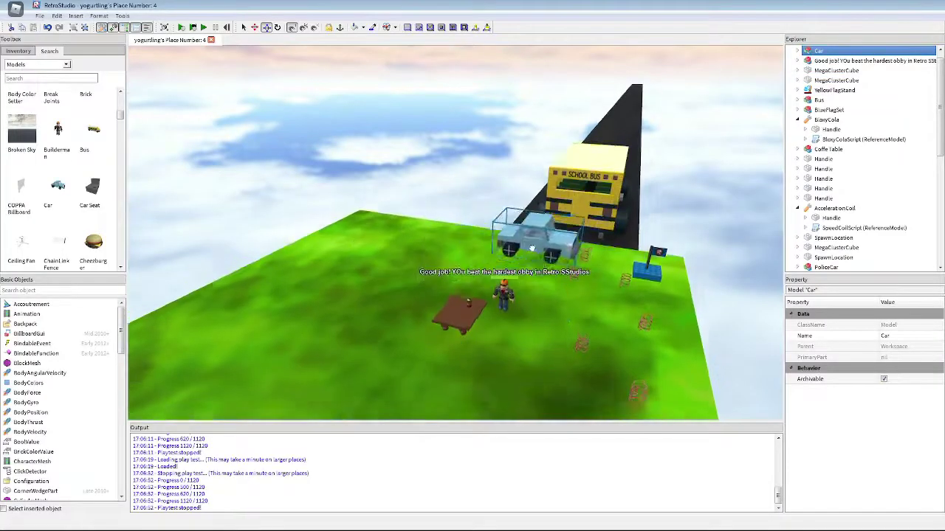
- Insert another Car and place it on the roof of the school bus
left_click_drag(507, 193, 593, 246)
key("r")
left_click(696, 244)
key("q")
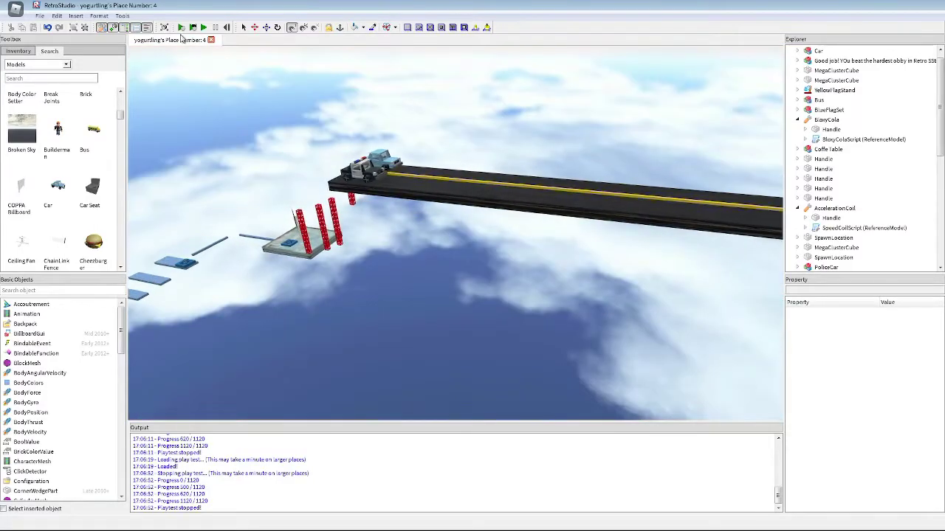
- Start a play test and jump the character across the blue platforms toward the first blue checkpoint
left_click(182, 28)
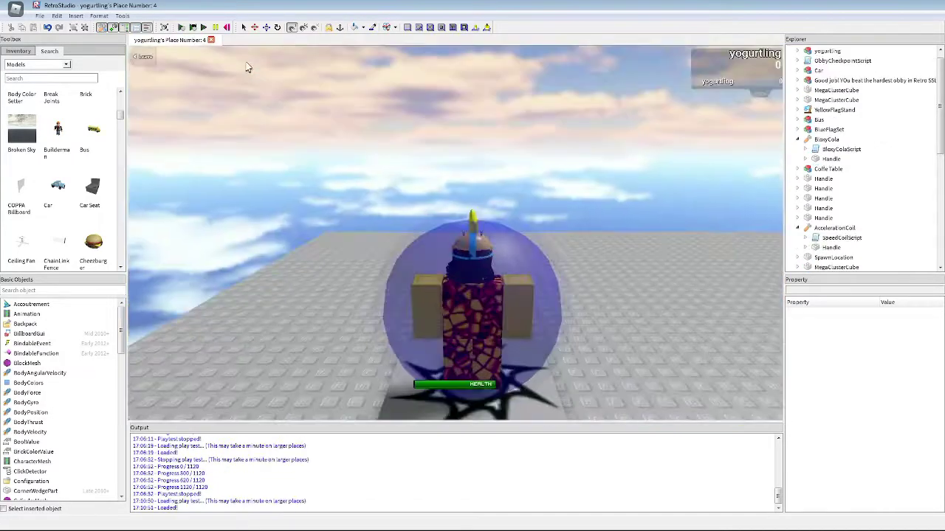
right_click_drag(577, 162, 577, 203)
key("w")
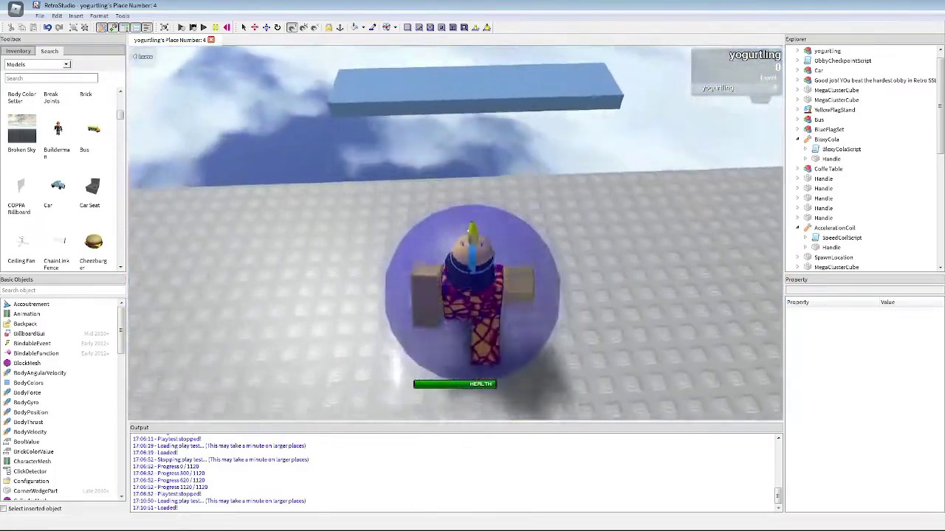
key("space")
key("w")
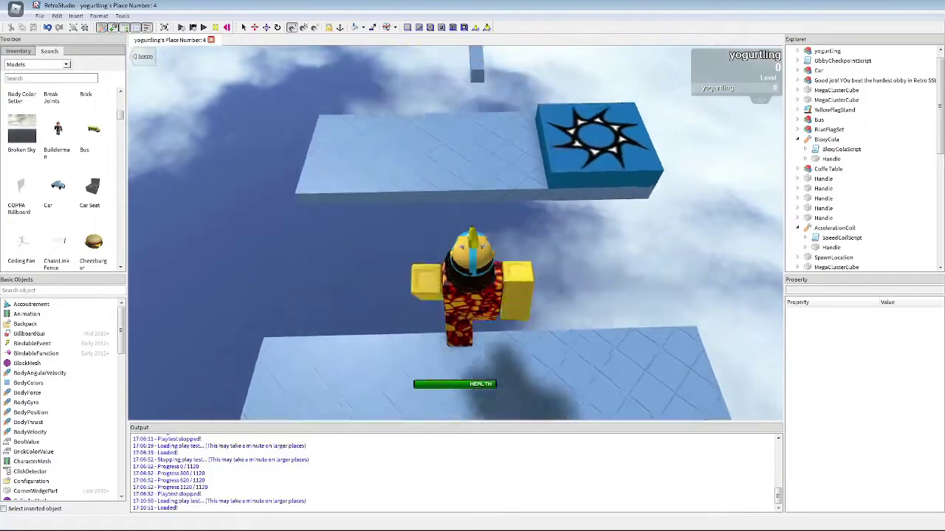
- Walk the character past the first checkpoint and across the narrow beams to the billboard platform
key("w")
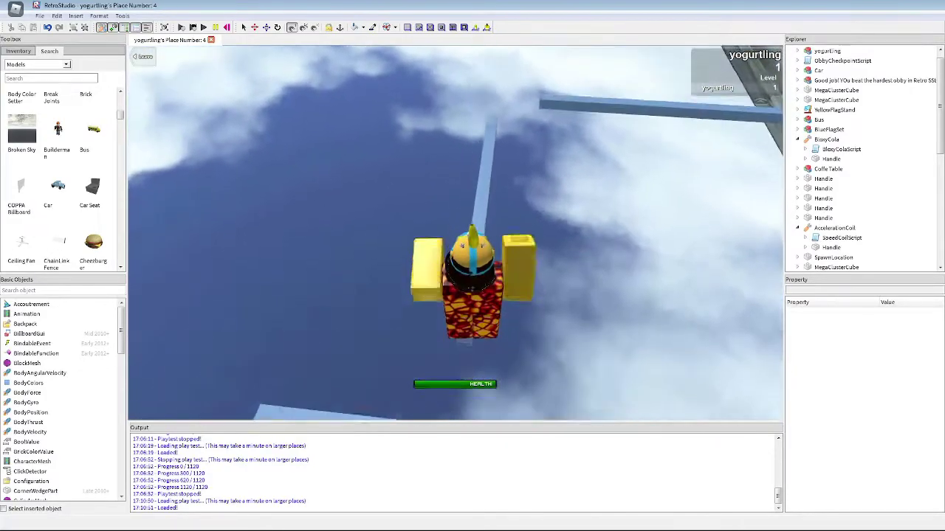
key("w")
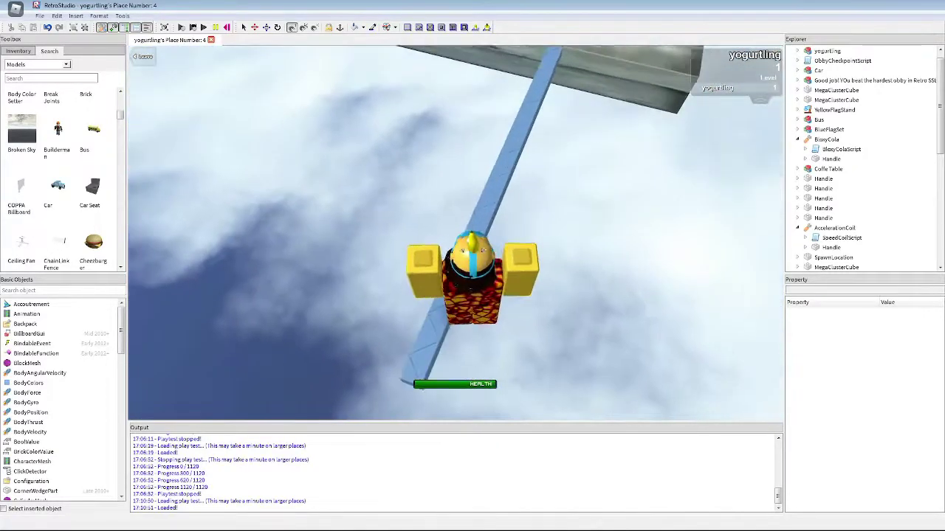
key("w")
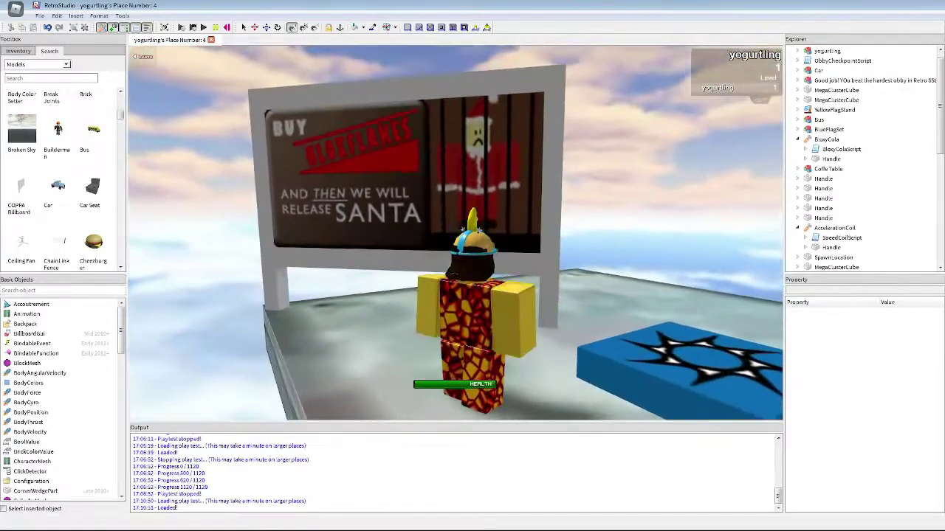
- Drive the police car down the road, then get out and cross the grass plate toward the coffee table
key("w")
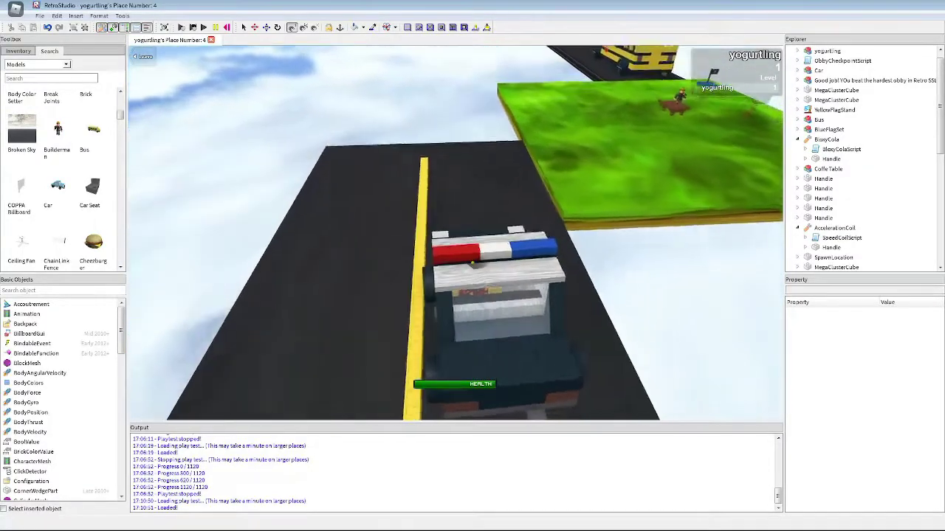
key("space")
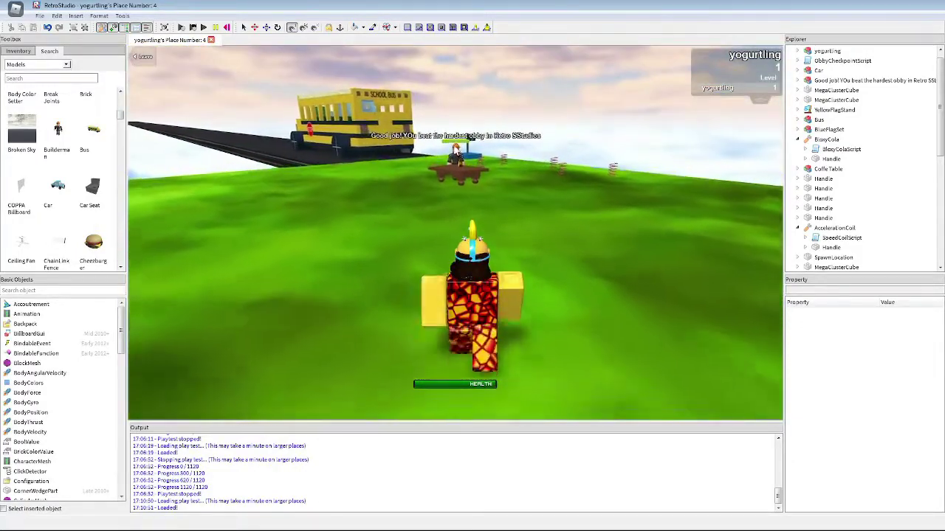
key("w")
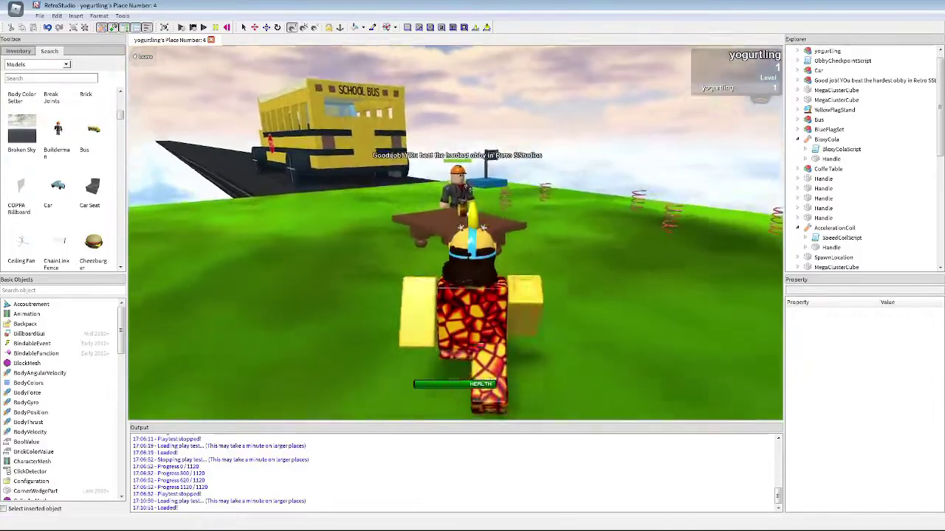
- Pick up the Bloxy Cola from the coffee table and try using it in the play test
key("space")
right_click_drag(468, 189, 472, 198)
key("d")
key("s")
left_click(503, 254)
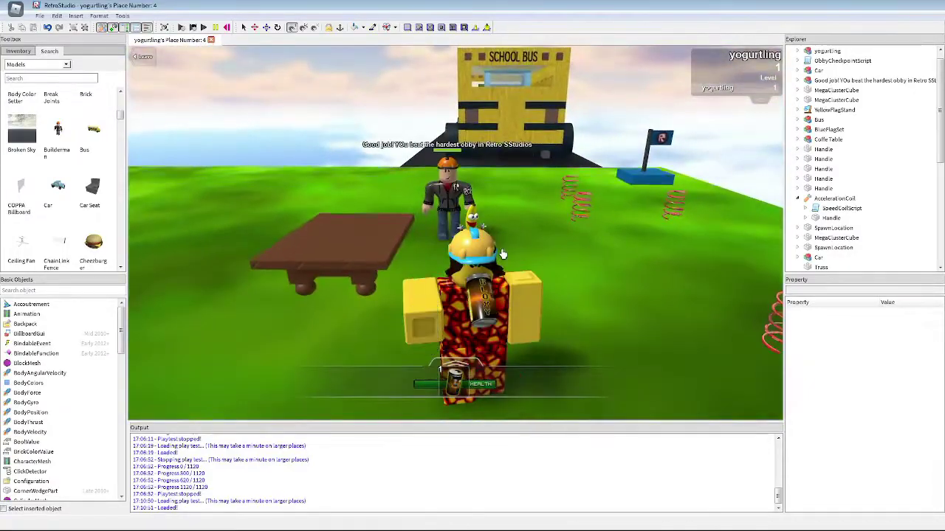
key("s")
mouse_move(502, 254)
right_mouse_down()
mouse_move(503, 230)
mouse_move(516, 256)
right_mouse_up()
left_click(503, 254)
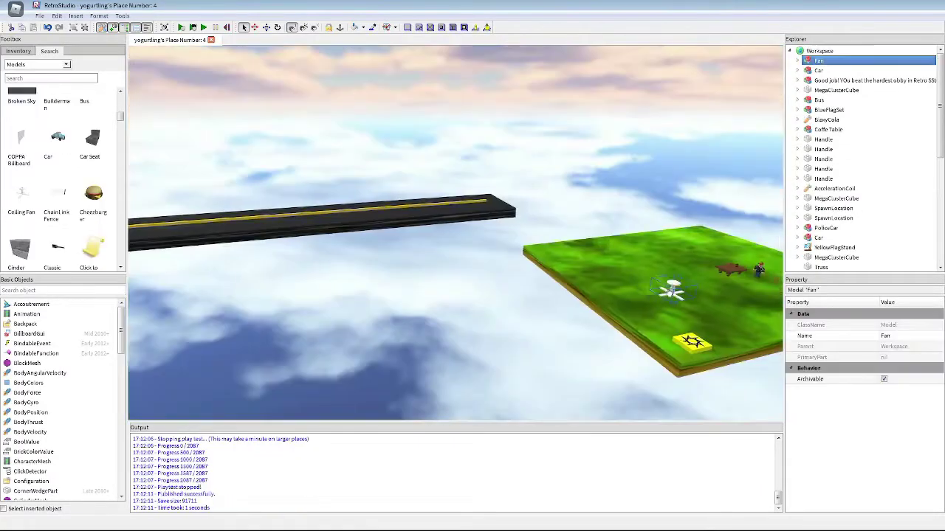
- Place the ceiling fan on the grass next to the coffee table
scroll(612, 264, "up", 5)
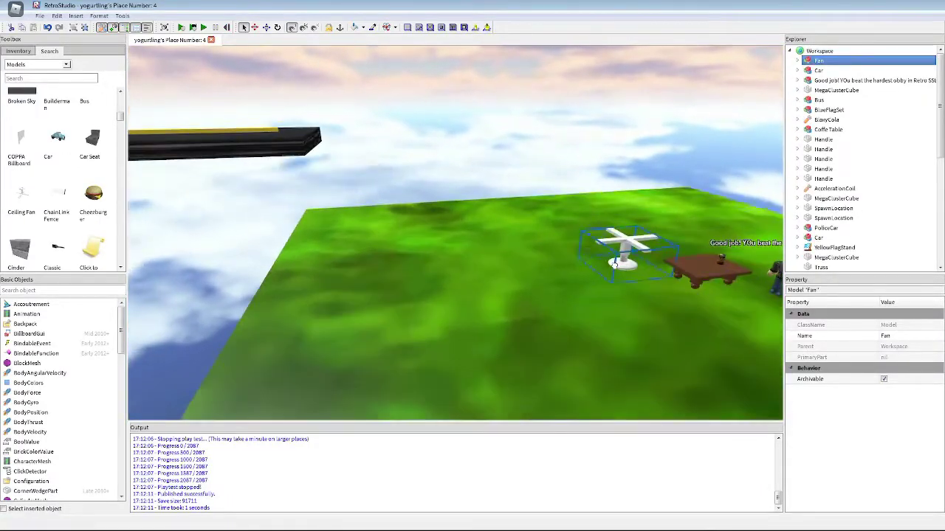
left_click(557, 184)
- Place a Click to play sound brick on an empty corner of the grass plate and insert the L-Shaped Computer Terminal
scroll(556, 184, "down", 10)
right_click_drag(178, 297, 148, 315)
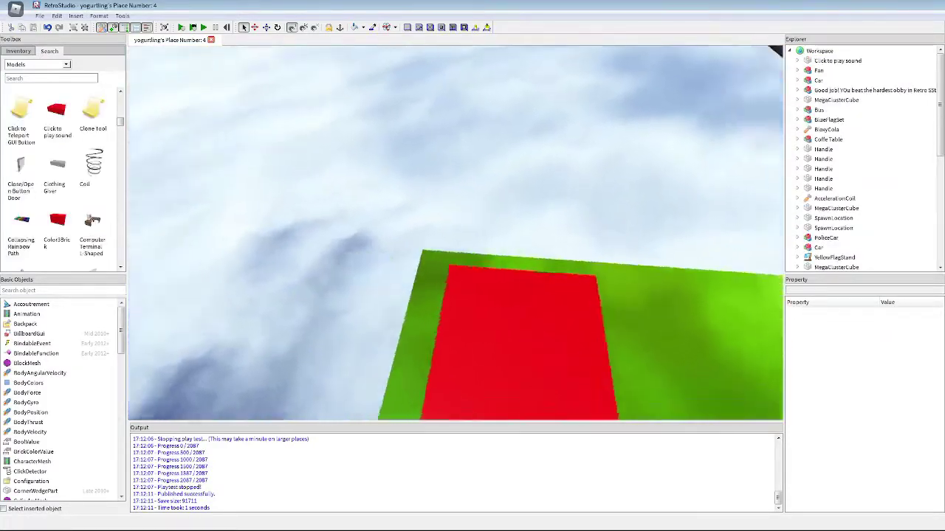
scroll(438, 99, "down", 6)
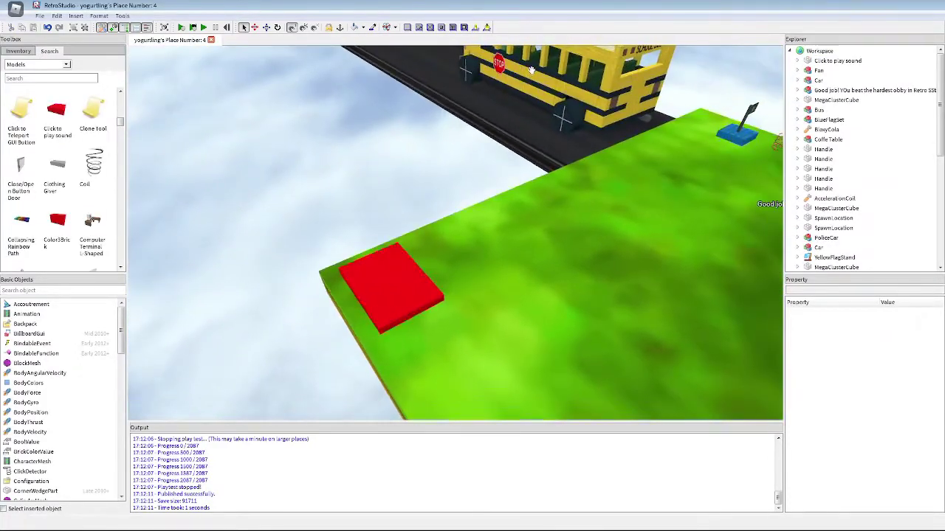
scroll(566, 329, "up", 8)
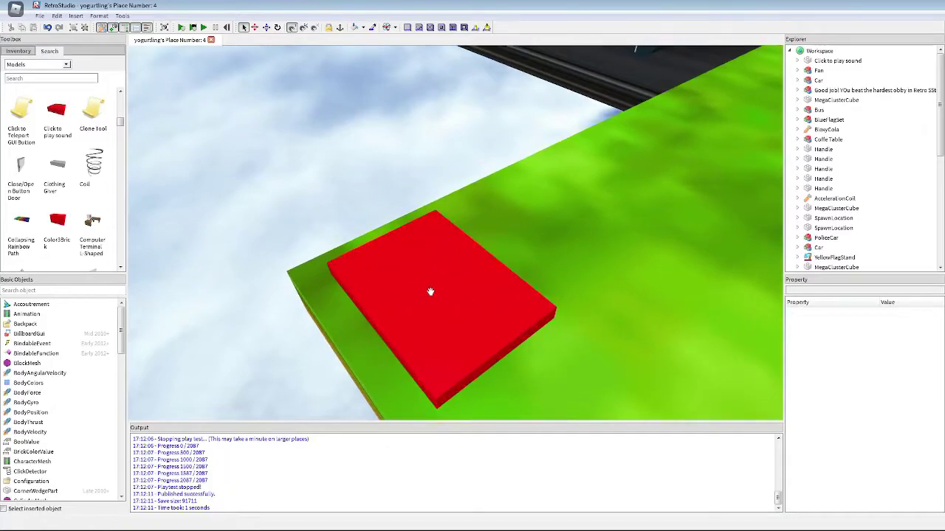
scroll(430, 291, "down", 8)
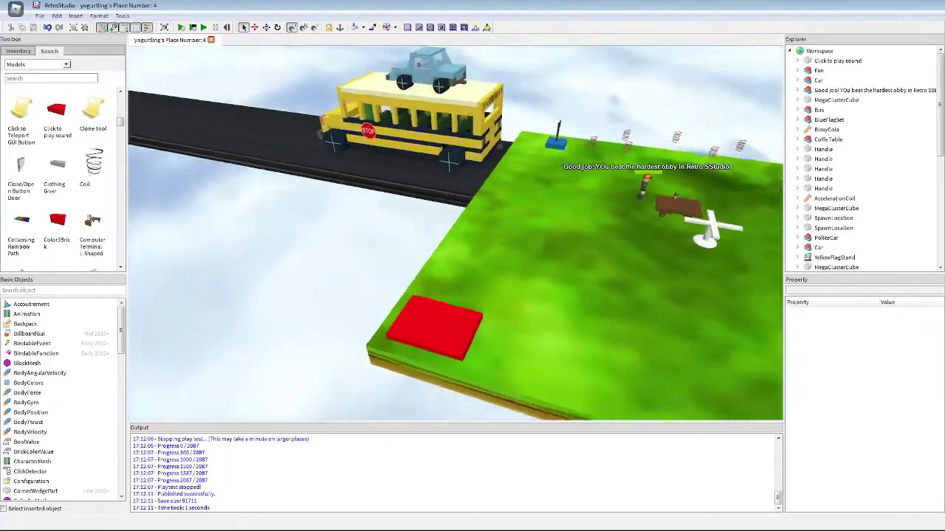
left_click(90, 224)
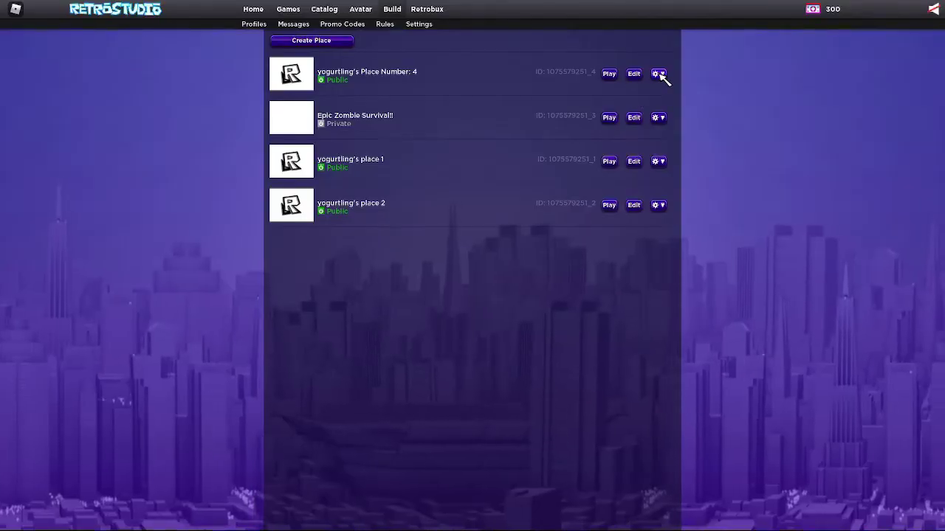
- Open the settings of place number 4 and rename it as "Hardest Obby Of All Time EZE"
left_click(658, 73)
left_click_drag(473, 96, 211, 84)
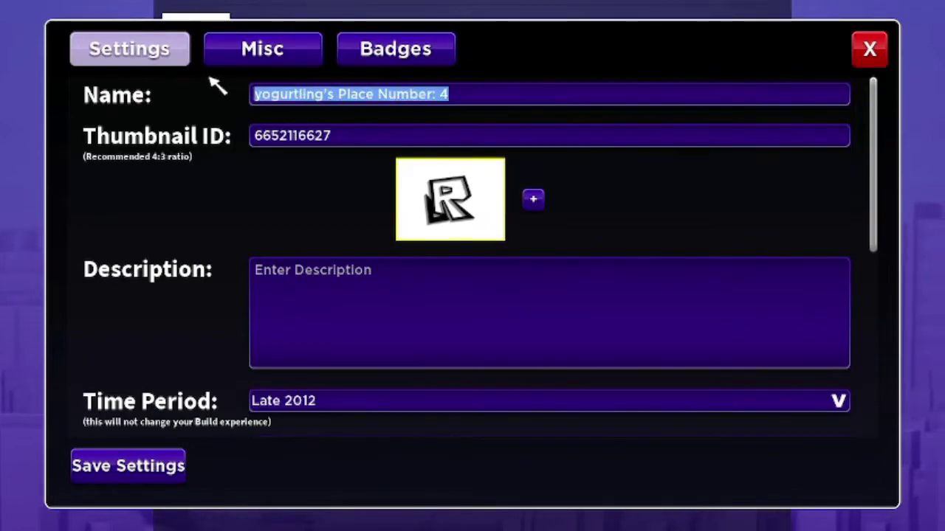
key("BackSpace")
type("Hardest")
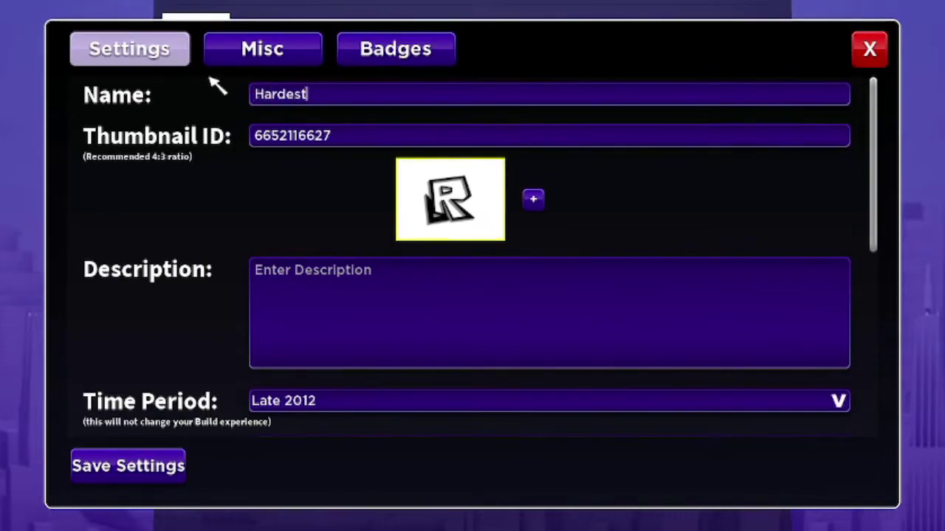
type(" Obby Of All Time EW")
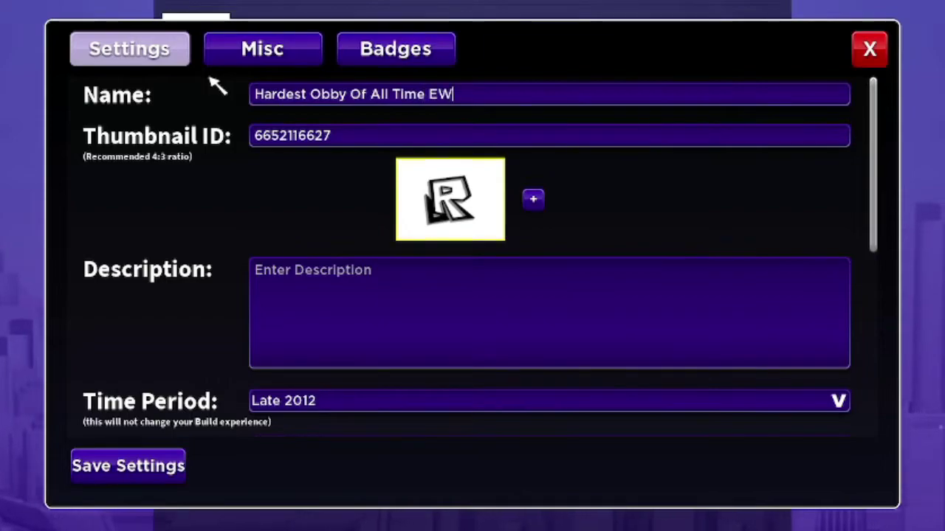
key("BackSpace")
type("ZE")
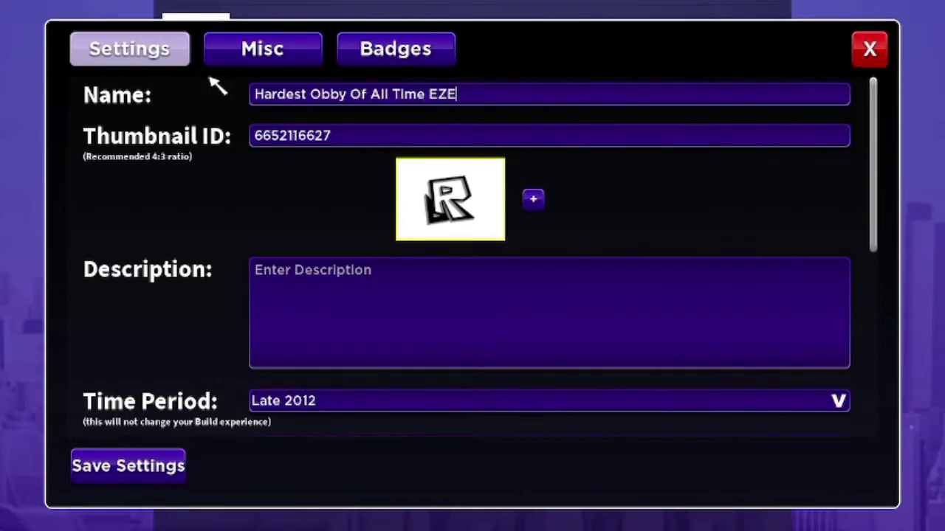
left_click(350, 136)
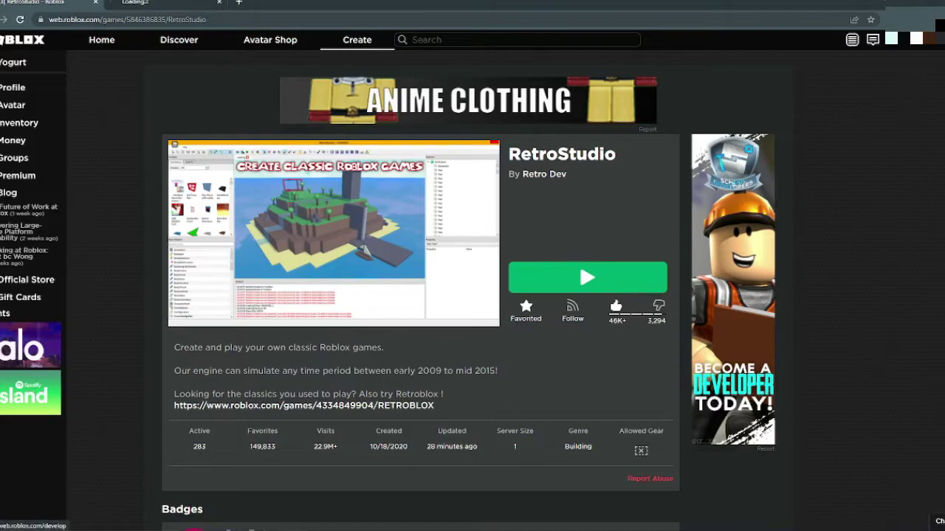
left_click(136, 3)
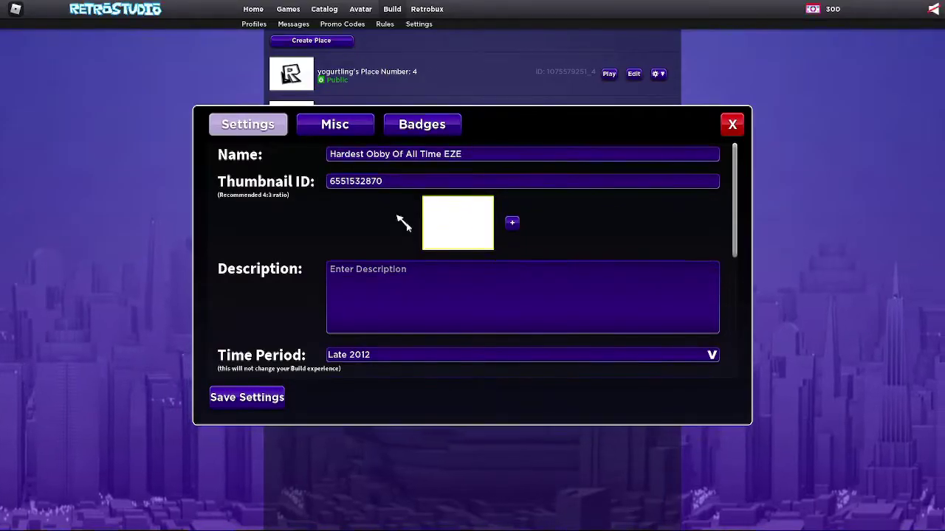
left_click(247, 394)
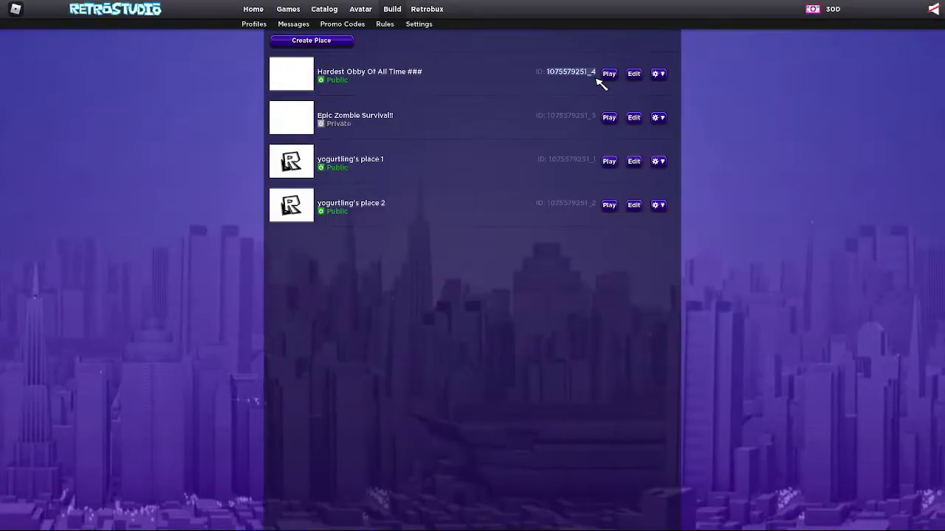
- Look up the published obby in the games list by its place ID and try to give it a thumbs-up
left_click(288, 10)
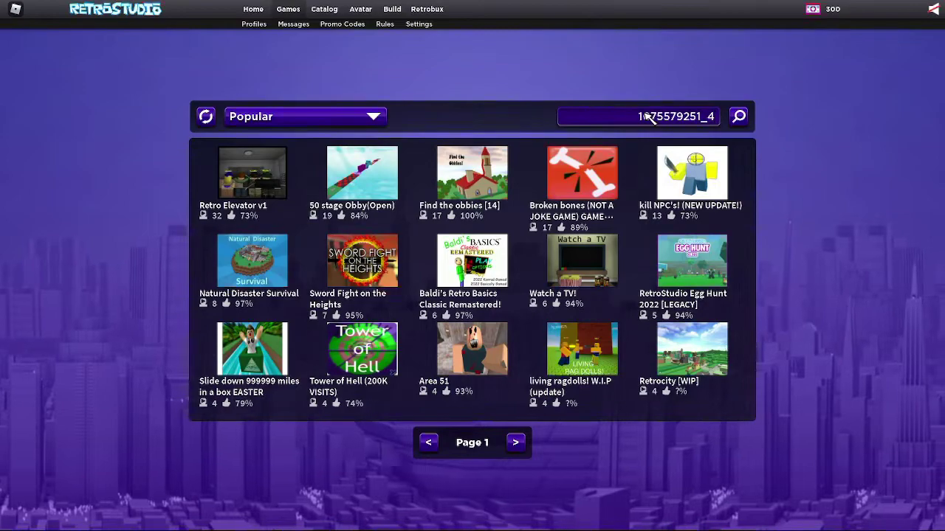
left_click(739, 117)
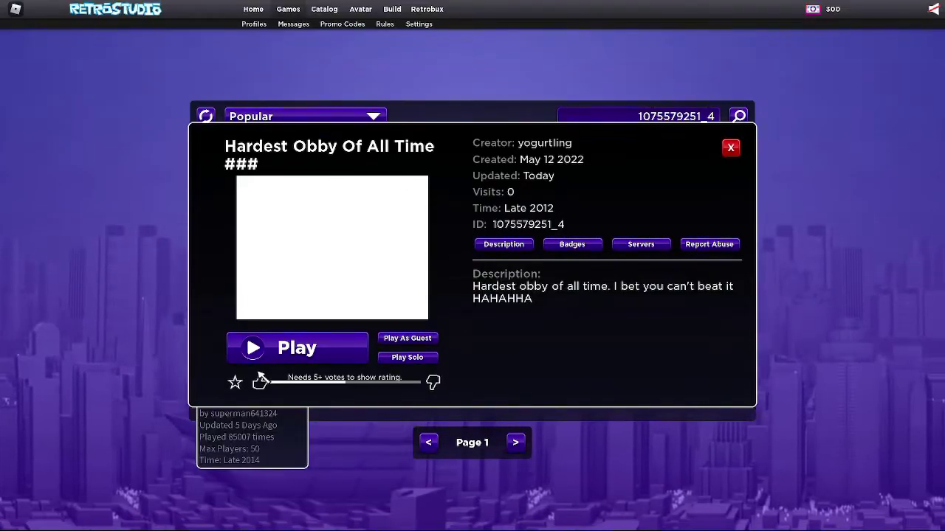
left_click(259, 381)
left_click(449, 298)
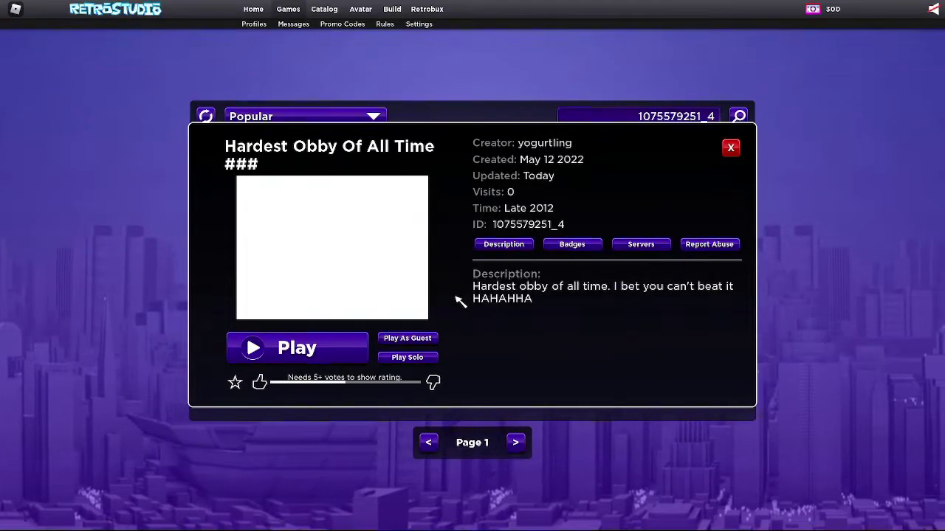